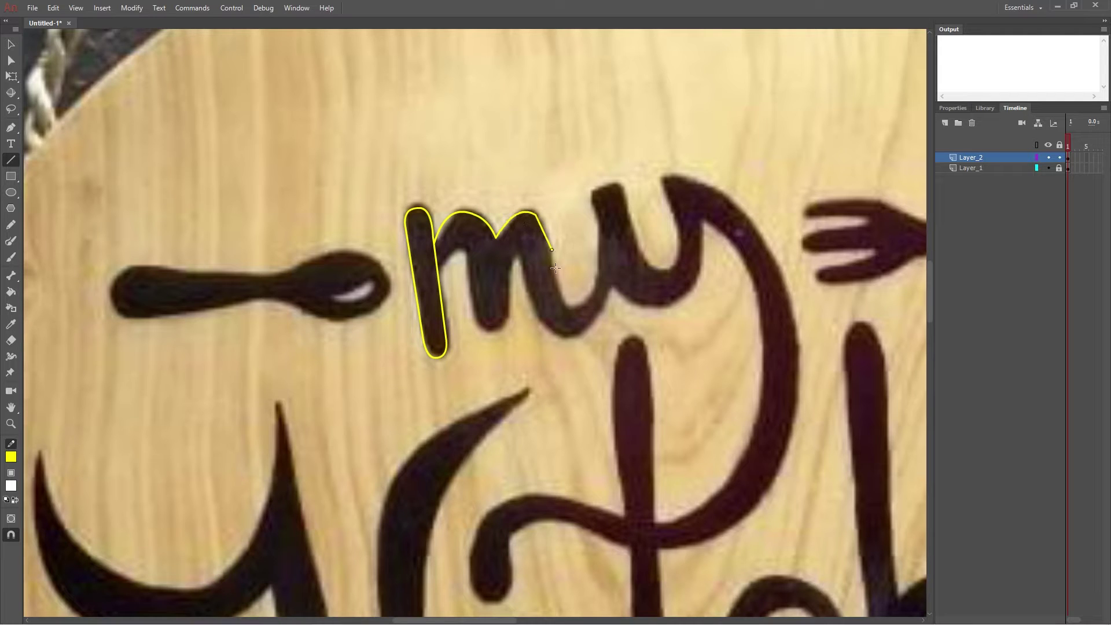
Trace the upper edge of "my" from the m's last hump through the y, including the outer curve of its tail
mouse_move(537, 216)
mouse_down()
mouse_move(562, 302)
mouse_move(586, 300)
mouse_move(592, 211)
mouse_move(632, 231)
mouse_move(624, 199)
mouse_move(677, 264)
mouse_up()
mouse_move(654, 254)
mouse_down()
mouse_move(654, 264)
mouse_move(661, 184)
mouse_up()
drag(672, 225, 683, 221)
mouse_move(661, 185)
mouse_down()
mouse_move(689, 175)
mouse_move(728, 200)
mouse_move(717, 541)
mouse_up()
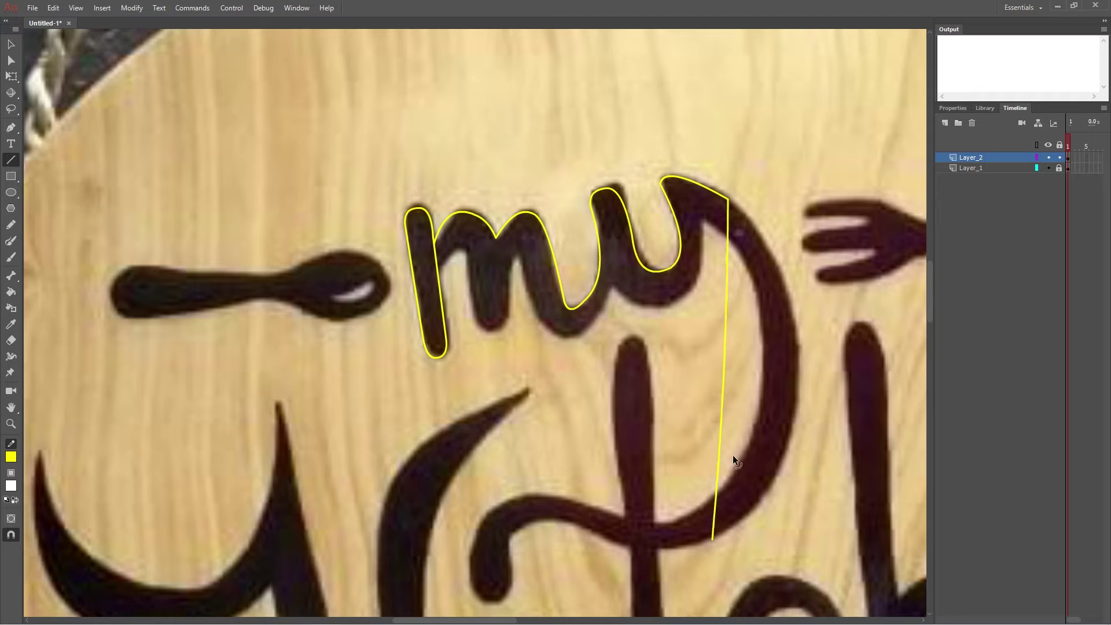
drag(719, 455, 794, 430)
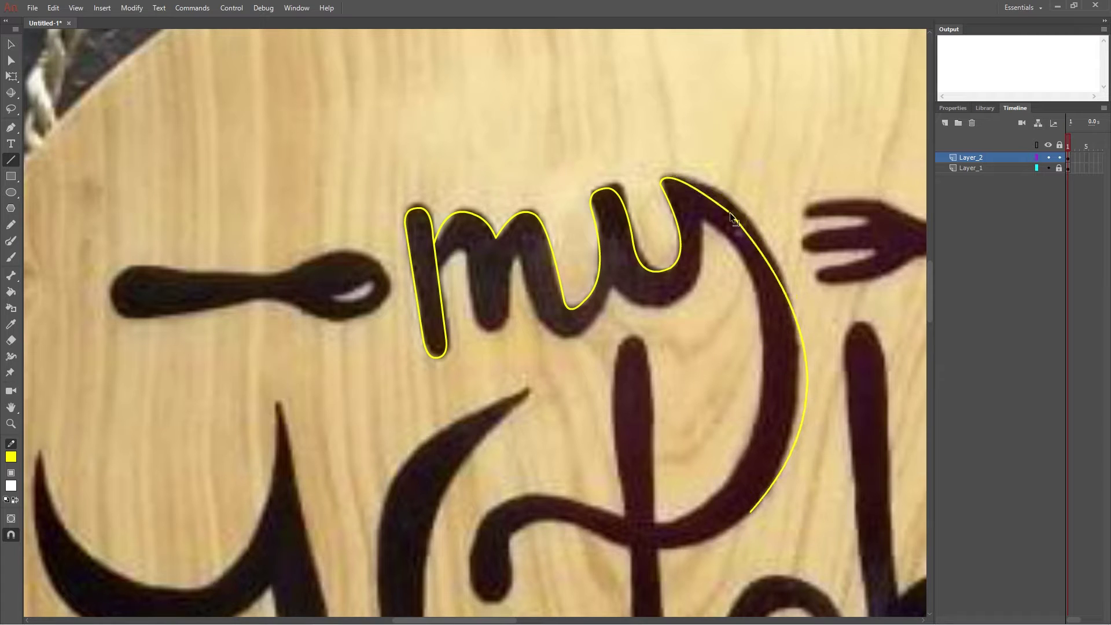
drag(731, 213, 753, 236)
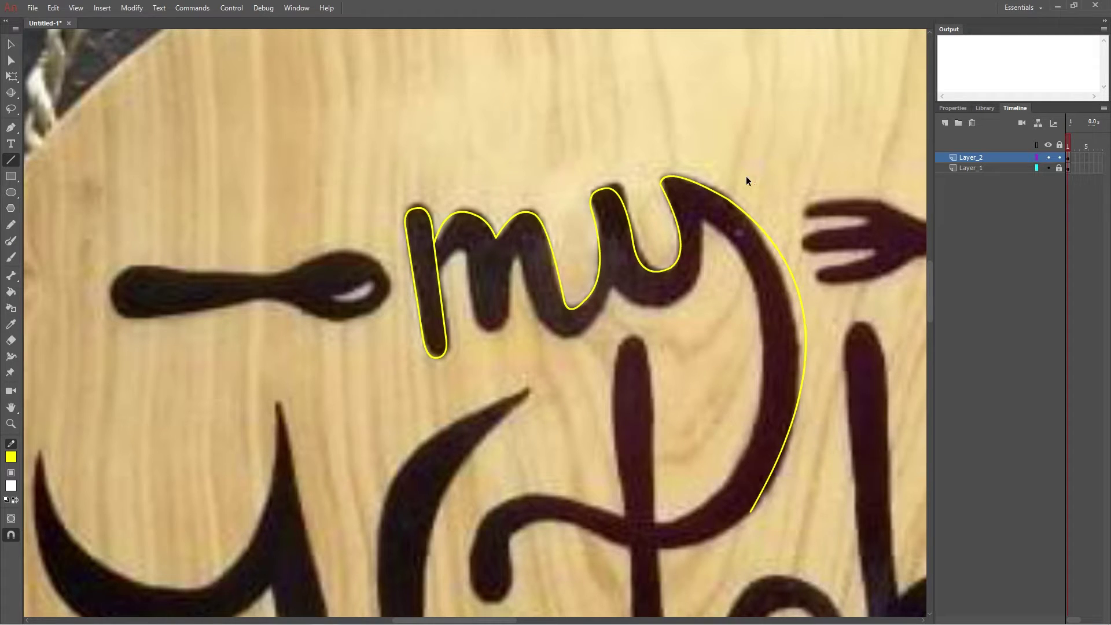
Trace the inner edge of the y tail's upper part and the underside of "my" back to the m's first stem
mouse_move(700, 211)
mouse_down()
mouse_move(782, 405)
mouse_move(775, 417)
mouse_up()
drag(739, 313, 801, 322)
drag(701, 212, 569, 336)
mouse_move(593, 307)
mouse_down()
mouse_move(596, 332)
mouse_move(533, 280)
mouse_move(544, 315)
mouse_move(519, 257)
mouse_move(510, 305)
mouse_move(502, 272)
mouse_move(522, 249)
mouse_up()
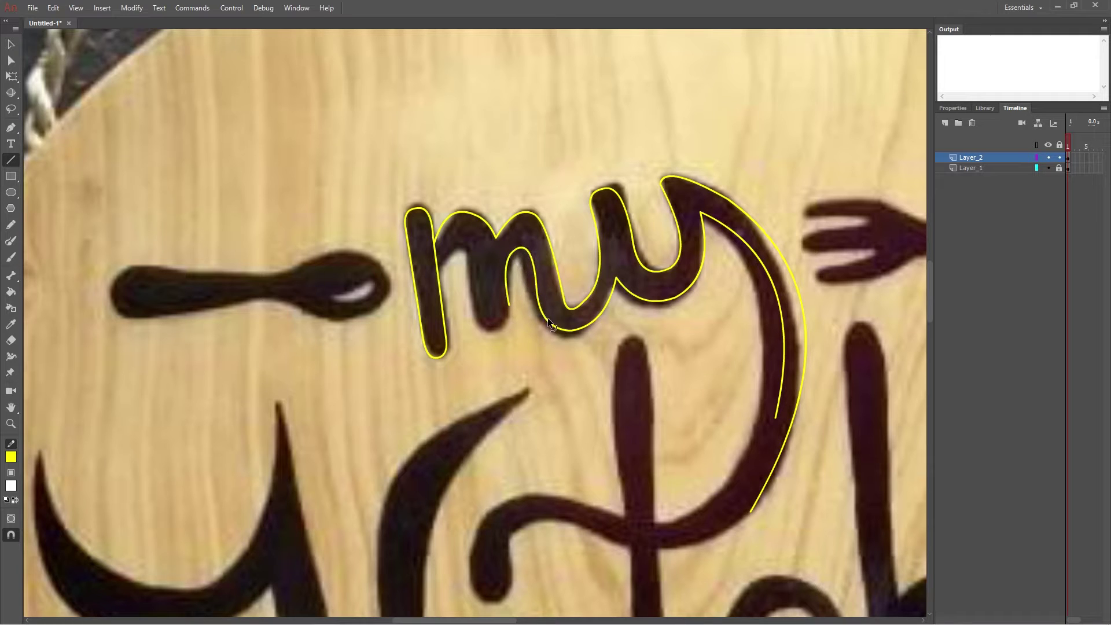
mouse_move(509, 304)
mouse_down()
mouse_move(501, 333)
mouse_move(479, 253)
mouse_move(480, 288)
mouse_move(475, 252)
mouse_move(455, 252)
mouse_move(478, 253)
mouse_move(434, 245)
mouse_up()
Complete the outline of the y's tail down to its rounded, curled end and smooth its outer curve
scroll(470, 253, down, 3)
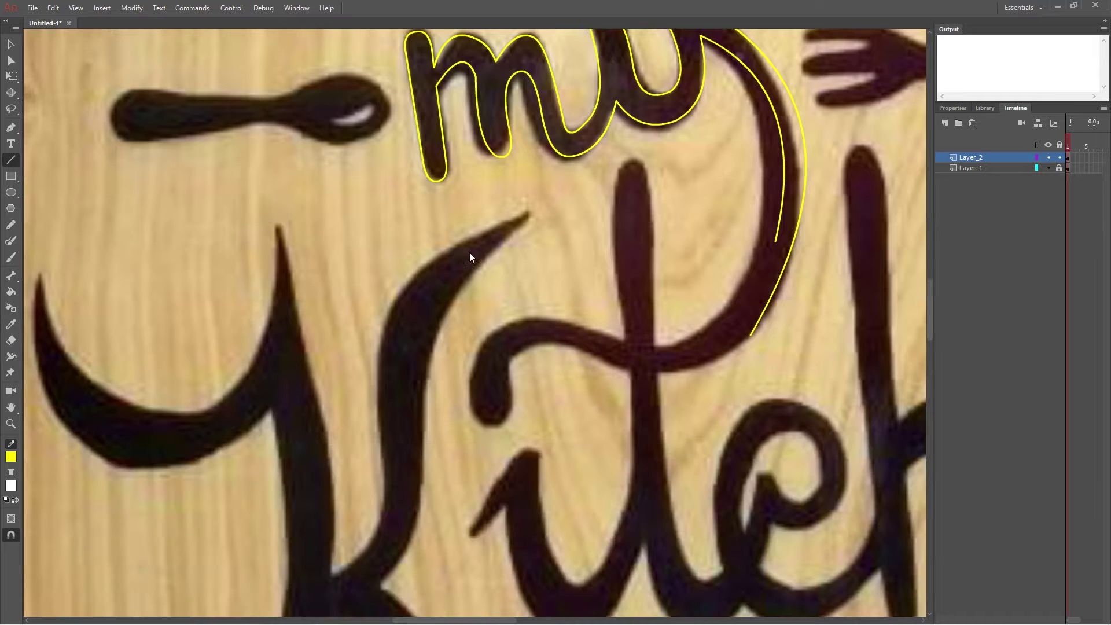
drag(775, 240, 637, 355)
mouse_move(703, 300)
mouse_down()
mouse_move(701, 345)
mouse_move(640, 351)
mouse_move(570, 320)
mouse_move(482, 342)
mouse_move(503, 327)
mouse_move(473, 363)
mouse_move(491, 425)
mouse_move(524, 349)
mouse_move(750, 335)
mouse_move(726, 367)
mouse_move(718, 363)
mouse_move(769, 311)
mouse_move(745, 318)
mouse_move(751, 345)
mouse_move(758, 320)
mouse_up()
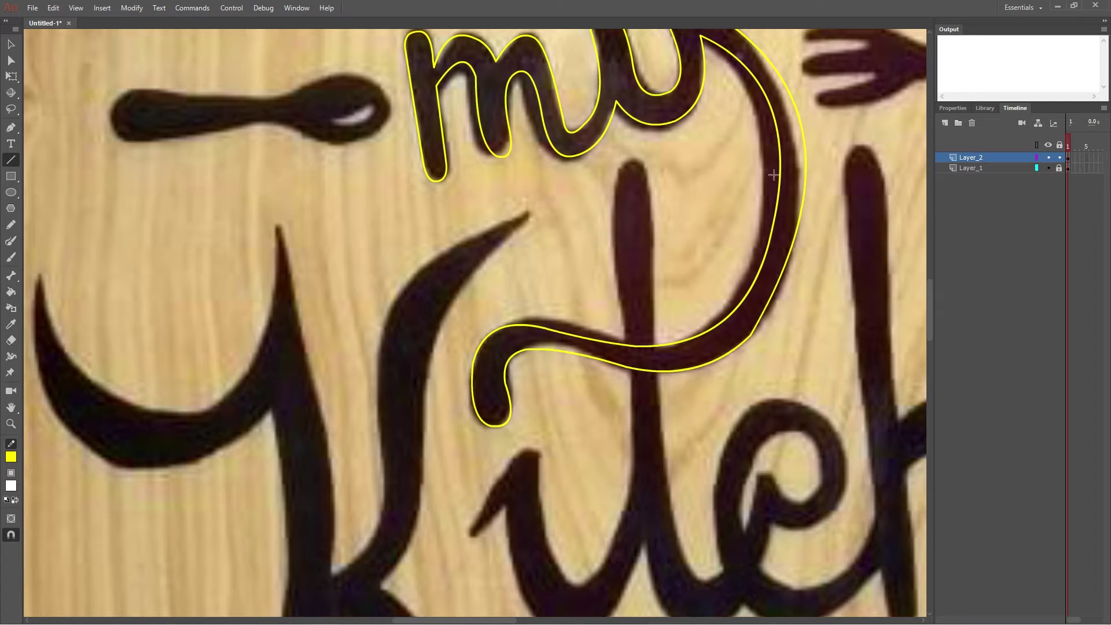
ctrl+click(718, 365)
ctrl+click(815, 321)
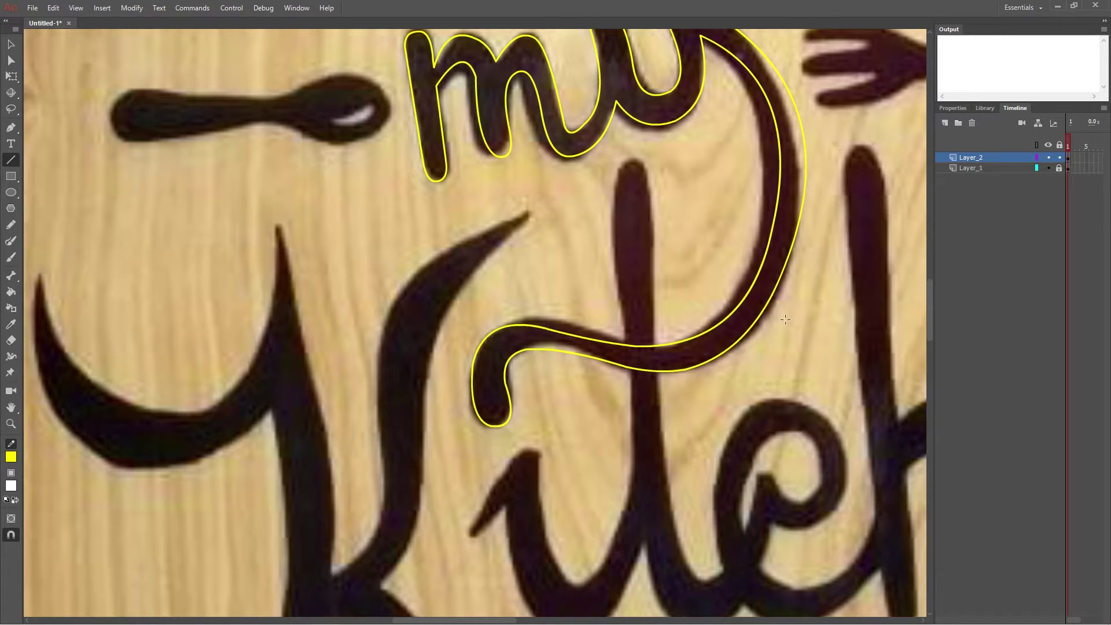
scroll(931, 311, up, 2)
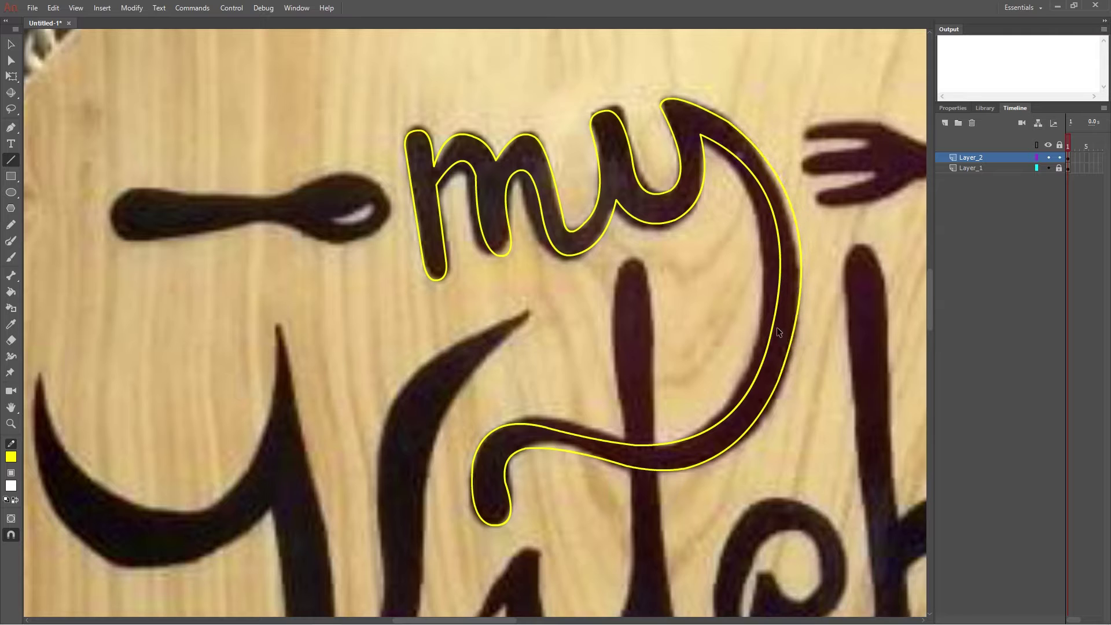
Trace the upper edge of the K's upper crescent from the stem's pointed top to the crescent's tip
scroll(720, 357, down, 4)
scroll(367, 331, down, 3)
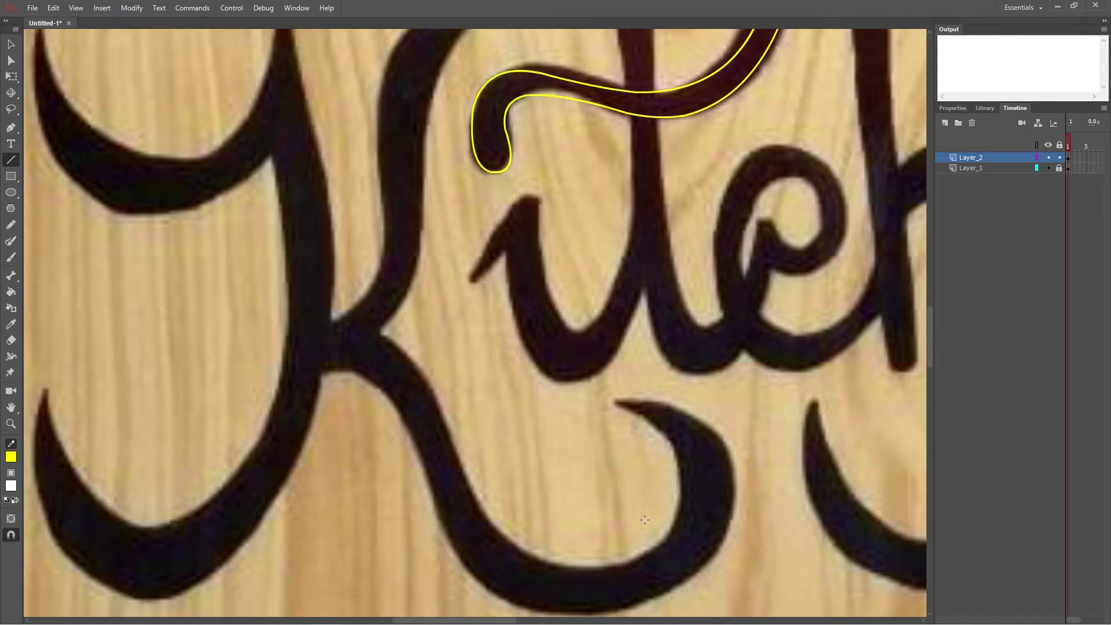
scroll(463, 261, up, 3)
key(h)
drag(373, 248, 567, 346)
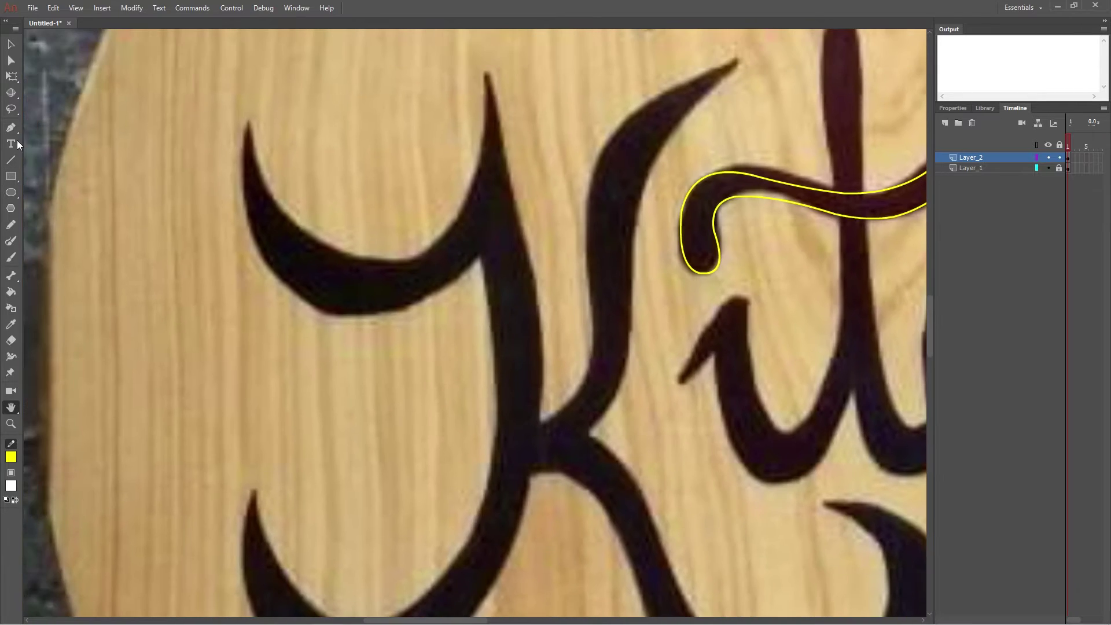
key(n)
drag(489, 70, 340, 248)
drag(379, 210, 423, 276)
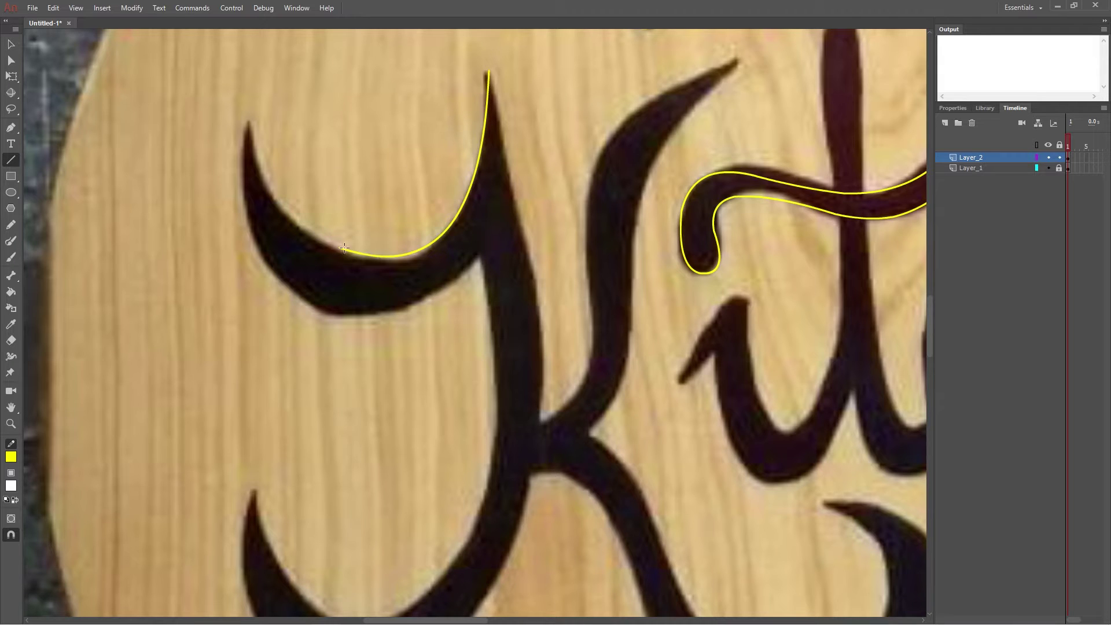
drag(340, 247, 250, 121)
drag(274, 162, 266, 186)
drag(343, 252, 336, 246)
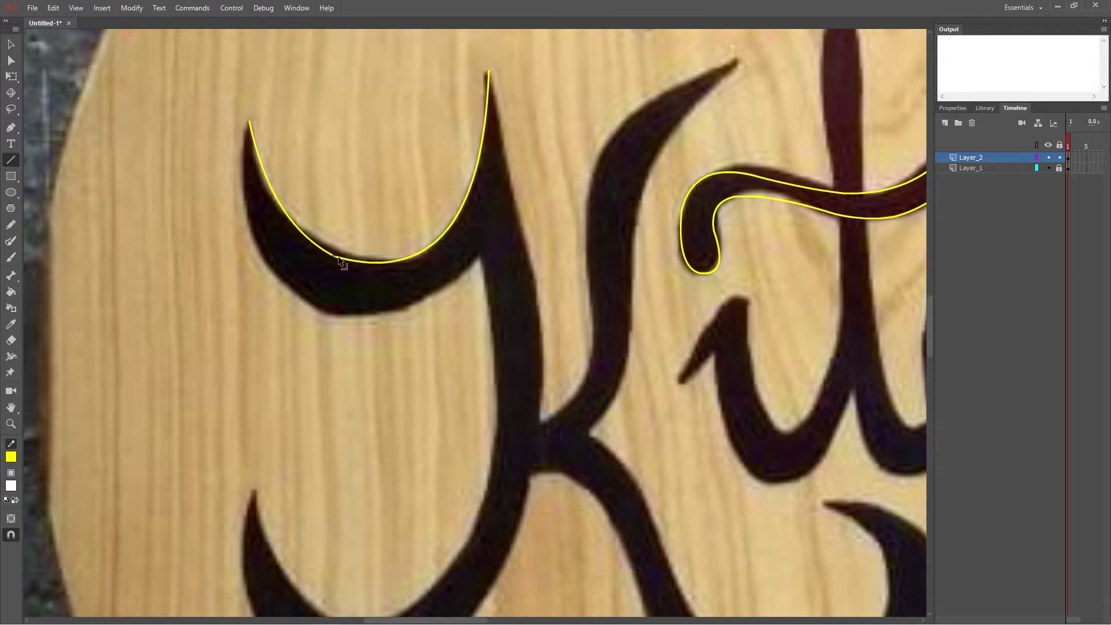
Trace the lower edge of the K's upper crescent from its tip back to the stem
drag(250, 121, 276, 262)
mouse_move(263, 194)
mouse_down()
mouse_move(238, 232)
mouse_move(243, 200)
mouse_up()
mouse_move(276, 263)
mouse_down()
mouse_move(359, 297)
mouse_move(417, 299)
mouse_up()
drag(347, 281, 342, 308)
drag(417, 299, 481, 256)
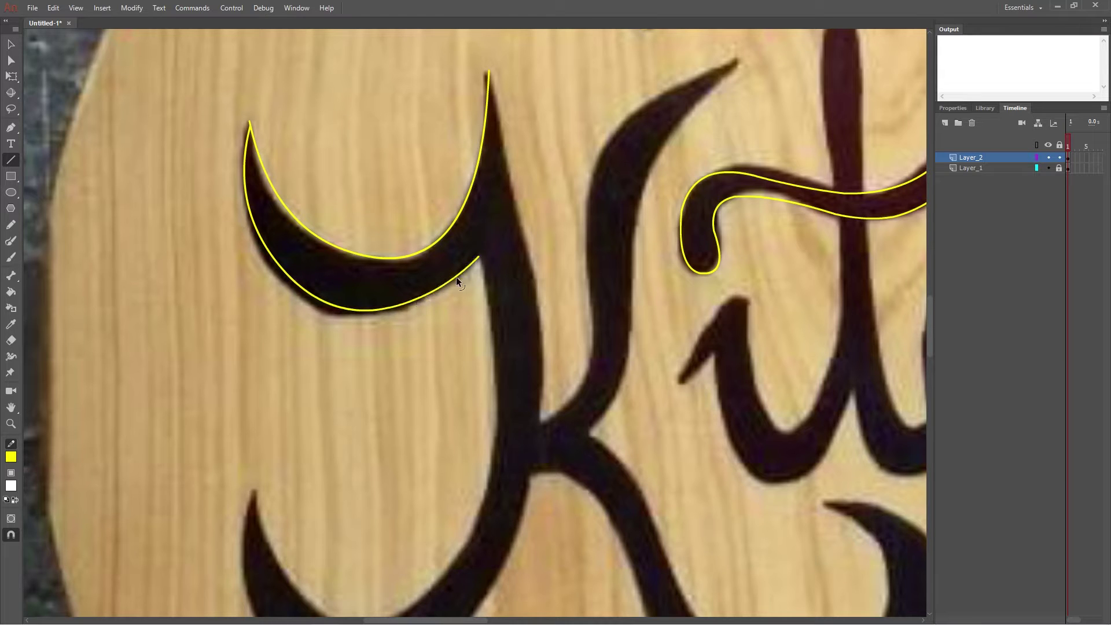
Trace the left edge of the K's stem and the inner curve of its lower hook up to the tip
scroll(457, 277, down, 3)
drag(480, 80, 392, 442)
drag(423, 339, 488, 327)
mouse_move(392, 442)
mouse_down()
mouse_move(317, 405)
mouse_move(255, 310)
mouse_up()
drag(291, 344, 268, 411)
Trace the outer edge of the K's lower hook from its tip around the bottom bend
drag(255, 309, 276, 472)
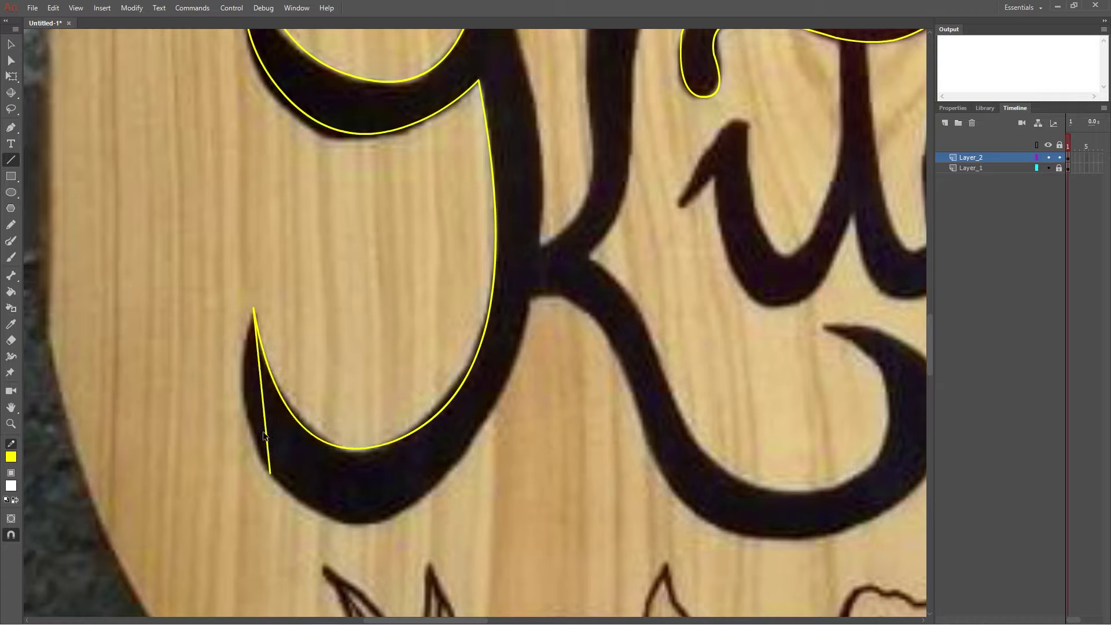
drag(264, 394, 242, 425)
drag(276, 473, 439, 481)
drag(370, 477, 371, 529)
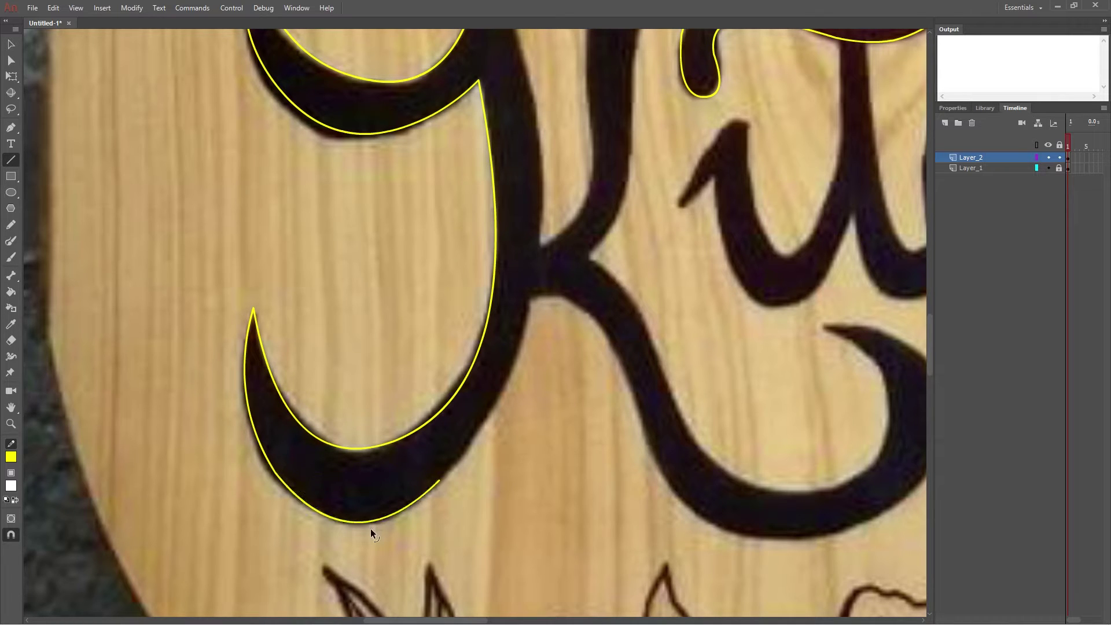
Trace the right edge of the K's stem from the lower hook up to its pointed top
drag(440, 484, 539, 202)
drag(489, 342, 526, 290)
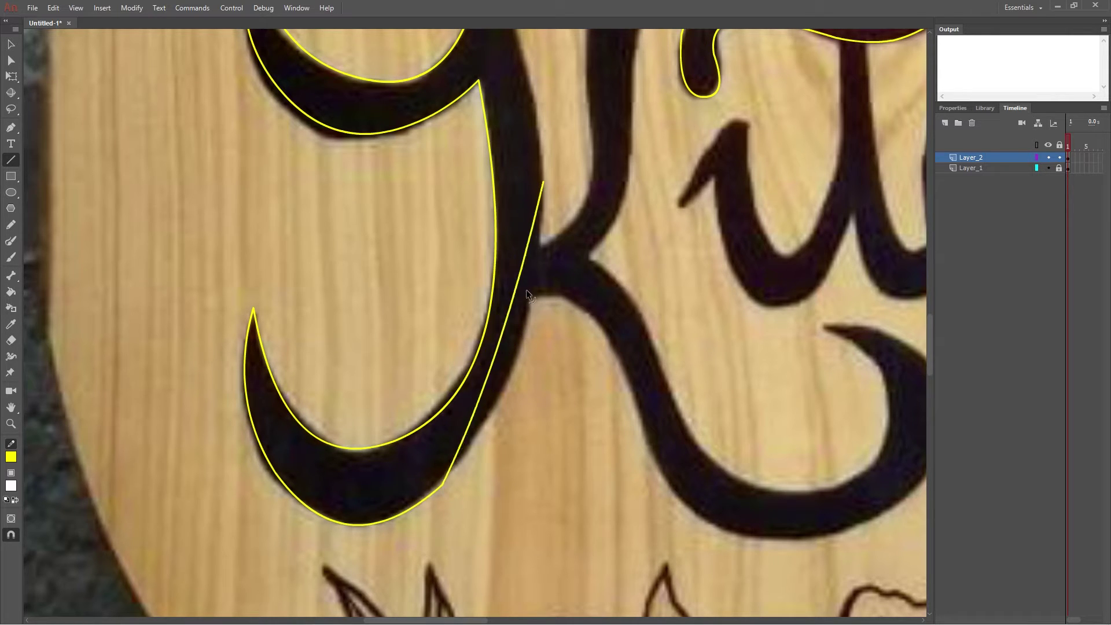
scroll(547, 292, up, 3)
mouse_move(489, 73)
mouse_down()
mouse_move(548, 350)
mouse_move(539, 361)
mouse_up()
drag(528, 298, 542, 284)
Trace the left edge of the K's upper arm from the stem to the arm's pointed tip
mouse_move(539, 419)
mouse_down()
mouse_move(610, 211)
mouse_move(589, 238)
mouse_up()
mouse_move(572, 283)
mouse_down()
mouse_move(579, 354)
mouse_move(594, 342)
mouse_up()
scroll(589, 237, up, 3)
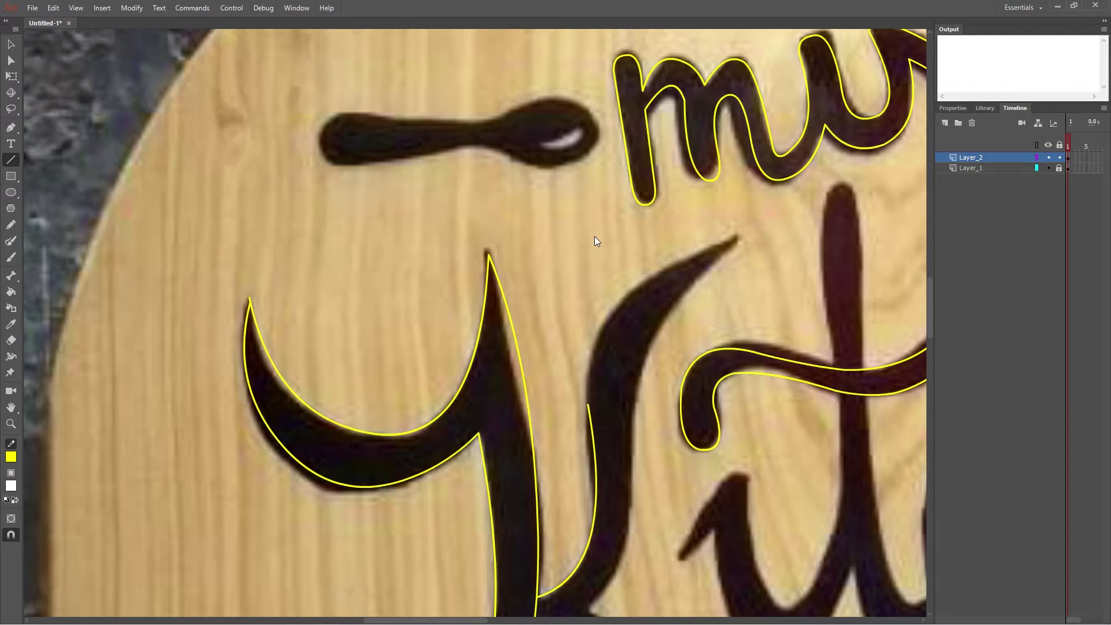
drag(588, 414, 738, 238)
mouse_move(665, 325)
mouse_down()
mouse_move(638, 266)
mouse_move(692, 263)
mouse_up()
Trace the right edge of the K's upper arm from its tip down to the junction with the leg
scroll(693, 263, down, 3)
drag(738, 60, 634, 244)
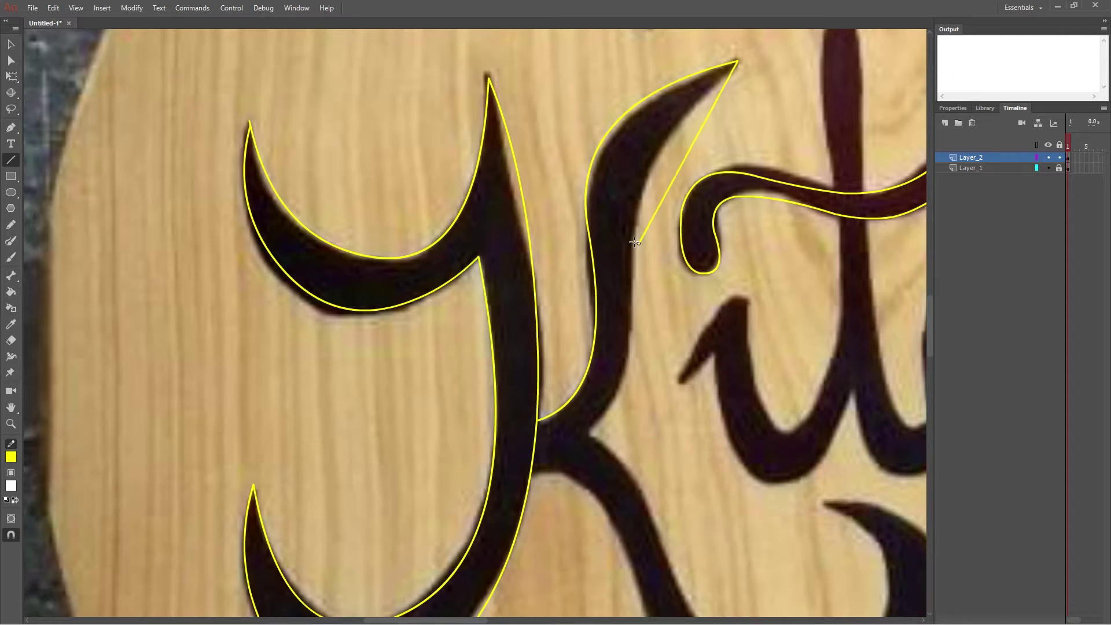
drag(686, 154, 660, 125)
drag(632, 241, 594, 434)
Trace the first part of the upper edge of the K's leg, curving it along the lettering
mouse_move(632, 251)
mouse_down()
mouse_move(622, 206)
mouse_move(632, 231)
mouse_move(586, 235)
mouse_move(685, 404)
mouse_up()
scroll(589, 255, down, 3)
drag(637, 331, 669, 352)
drag(680, 411, 884, 443)
drag(781, 427, 776, 474)
drag(481, 621, 504, 621)
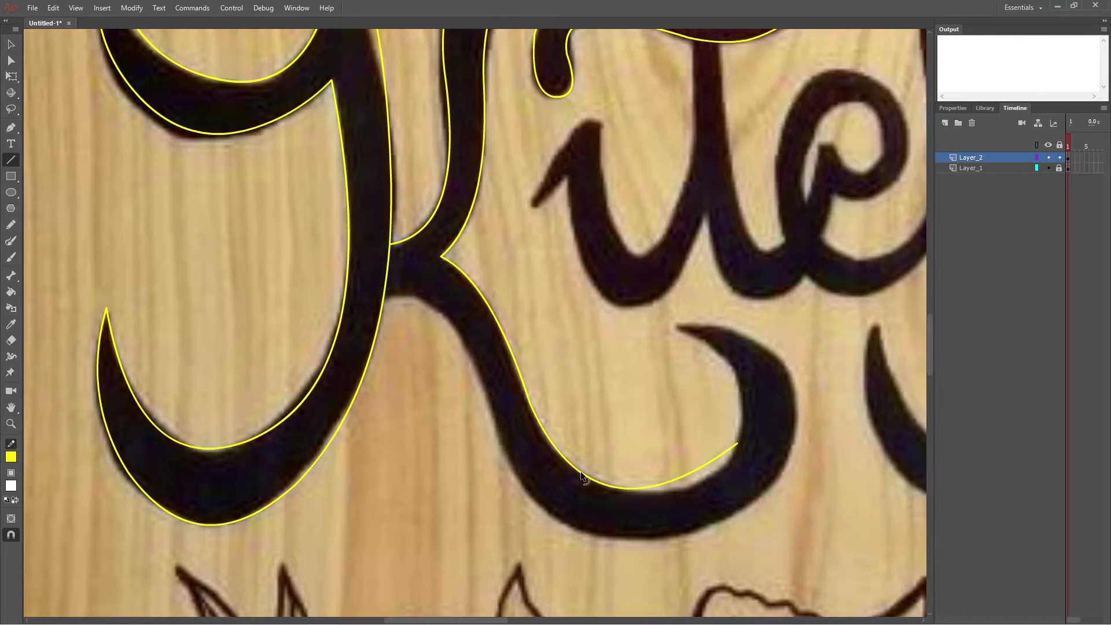
key(ctrl+z)
key(ctrl+z)
key(ctrl+z)
Trace the inner edge of the hook ending the K's leg, from the bottom bend to its tip
drag(617, 487, 677, 326)
drag(647, 407, 741, 429)
drag(682, 452, 706, 479)
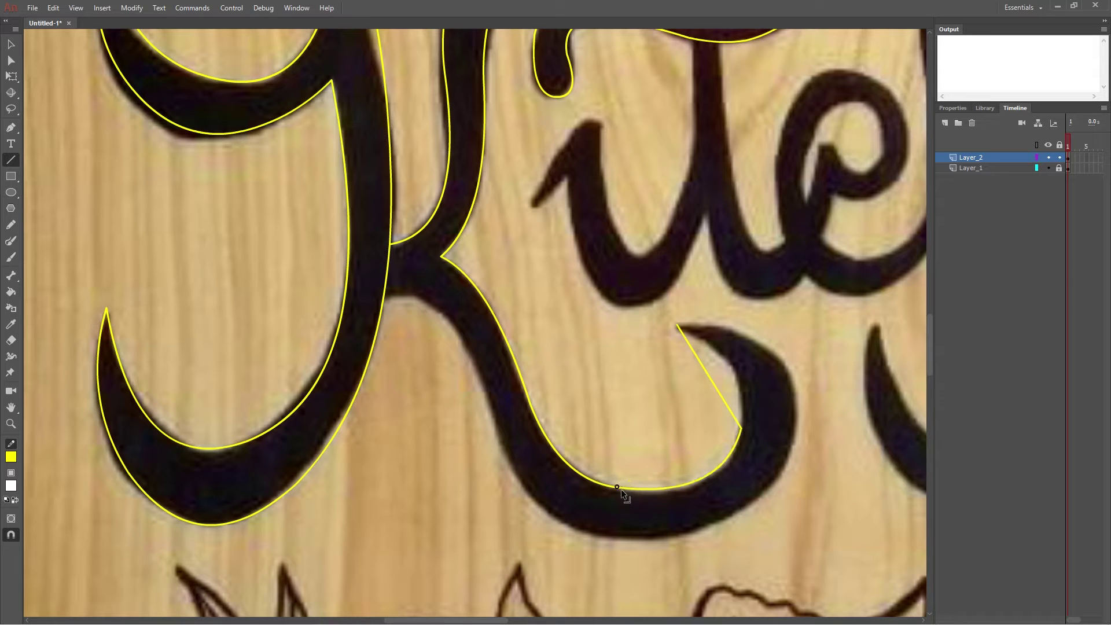
drag(620, 488, 620, 493)
drag(711, 377, 753, 382)
Trace the outer edge of the hook on the K's leg from its tip around to the underside
drag(686, 324, 790, 383)
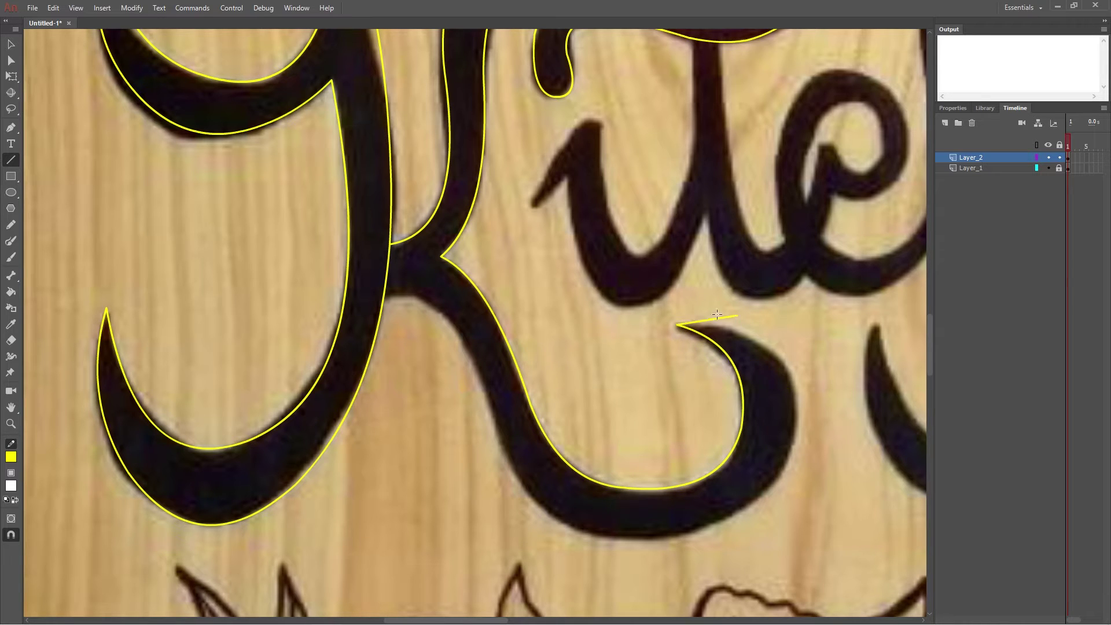
mouse_move(741, 356)
mouse_down()
mouse_move(789, 364)
mouse_move(702, 526)
mouse_move(680, 536)
mouse_up()
drag(713, 495, 766, 512)
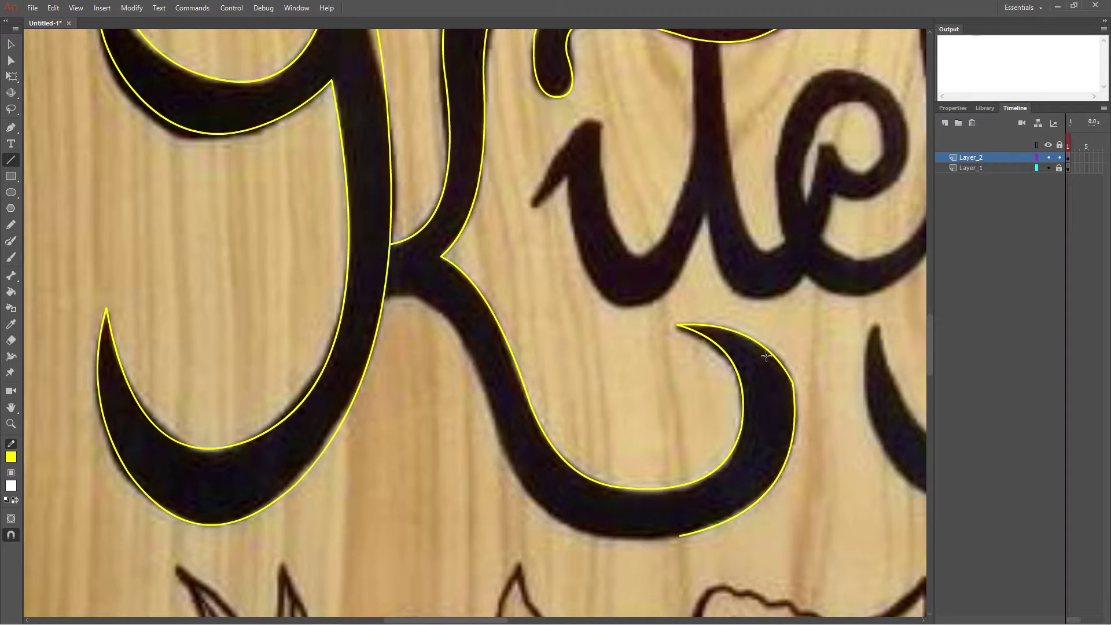
mouse_move(792, 386)
mouse_down()
mouse_move(784, 394)
mouse_move(798, 428)
mouse_up()
Trace the underside of the K's leg from the hook back up towards the stem
mouse_move(671, 537)
mouse_down()
mouse_move(690, 539)
mouse_move(505, 458)
mouse_up()
drag(582, 492, 596, 523)
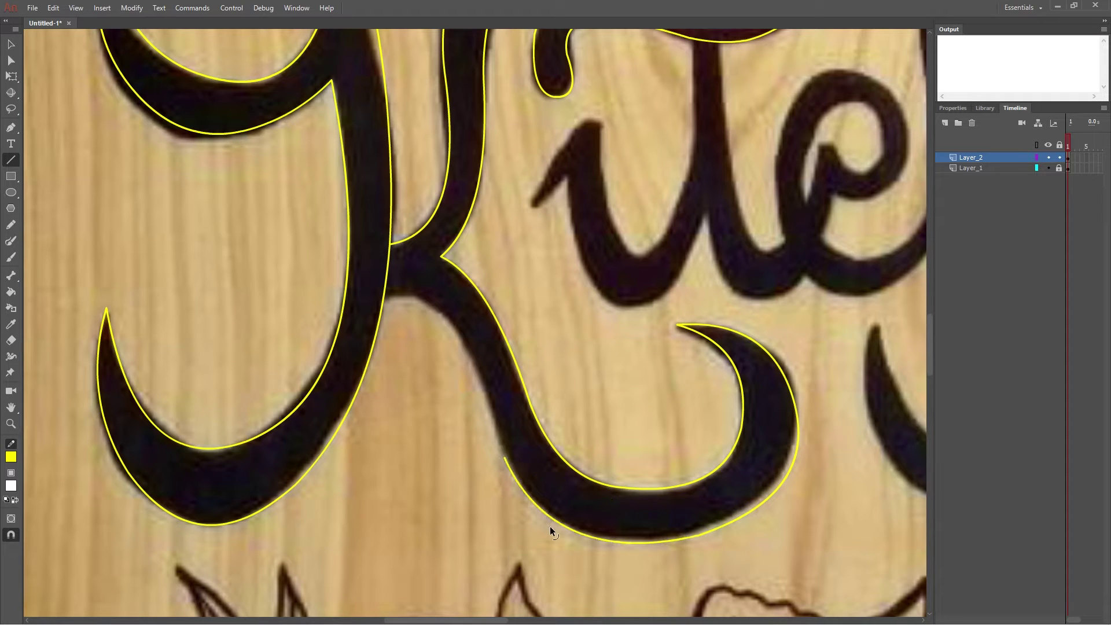
mouse_move(505, 459)
mouse_down()
mouse_move(396, 303)
mouse_move(440, 311)
mouse_up()
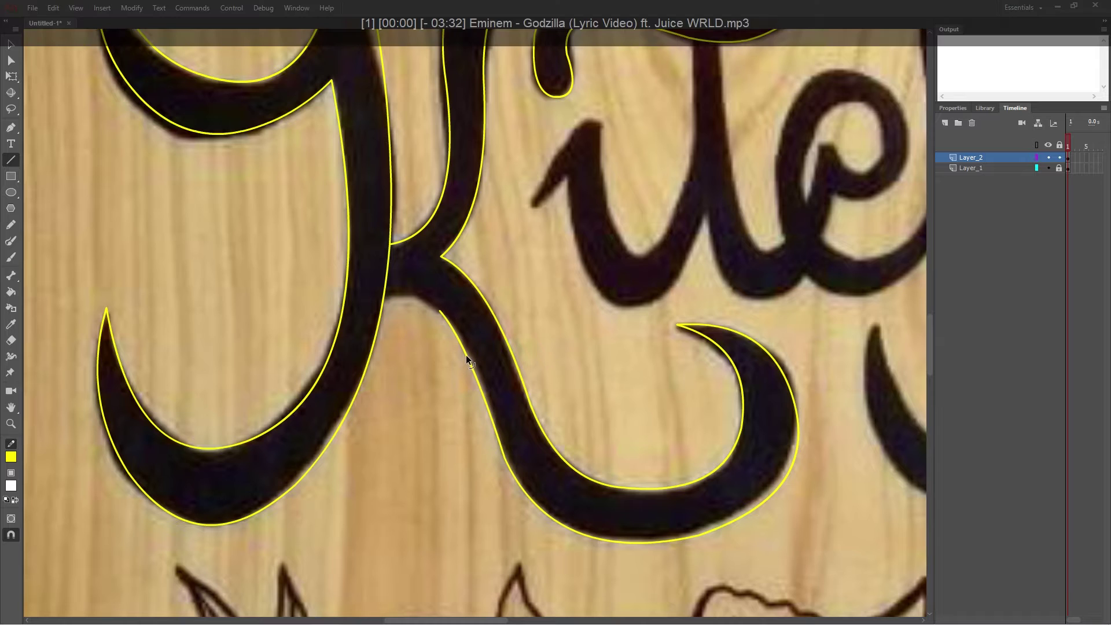
drag(467, 356, 497, 433)
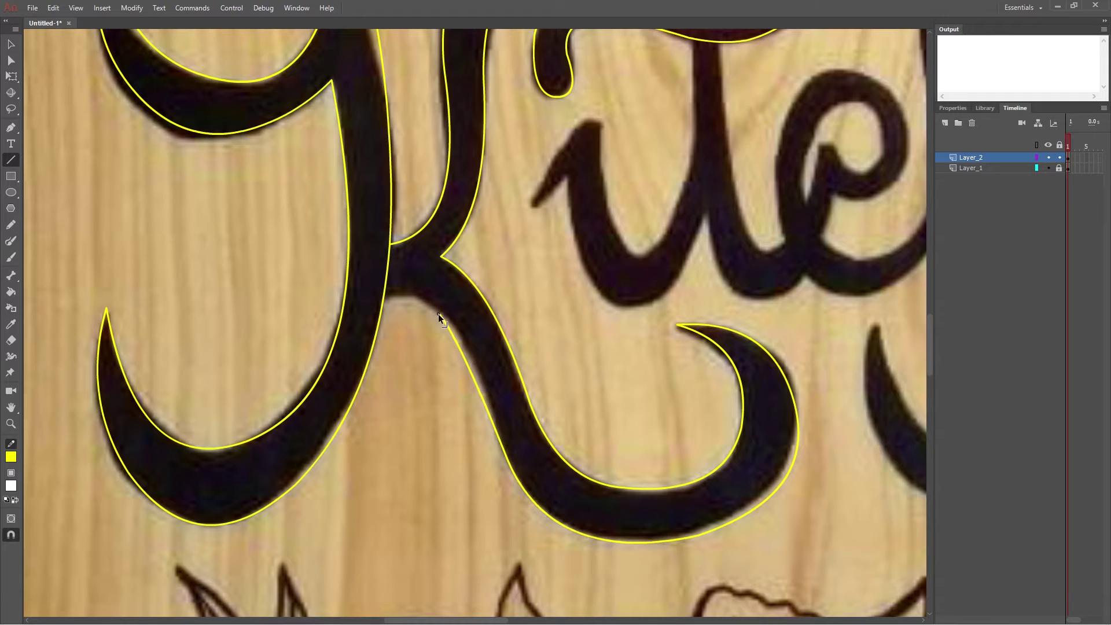
mouse_move(440, 314)
mouse_down()
mouse_move(386, 302)
mouse_move(442, 315)
mouse_up()
Trace the i of "Kitchen", curving its underside up to the t and its inner right edge
scroll(579, 347, up, 5)
mouse_move(526, 382)
mouse_down()
mouse_move(583, 348)
mouse_move(595, 306)
mouse_move(579, 286)
mouse_move(534, 381)
mouse_move(531, 352)
mouse_move(569, 340)
mouse_move(561, 348)
mouse_move(613, 477)
mouse_move(584, 464)
mouse_move(631, 477)
mouse_move(706, 389)
mouse_up()
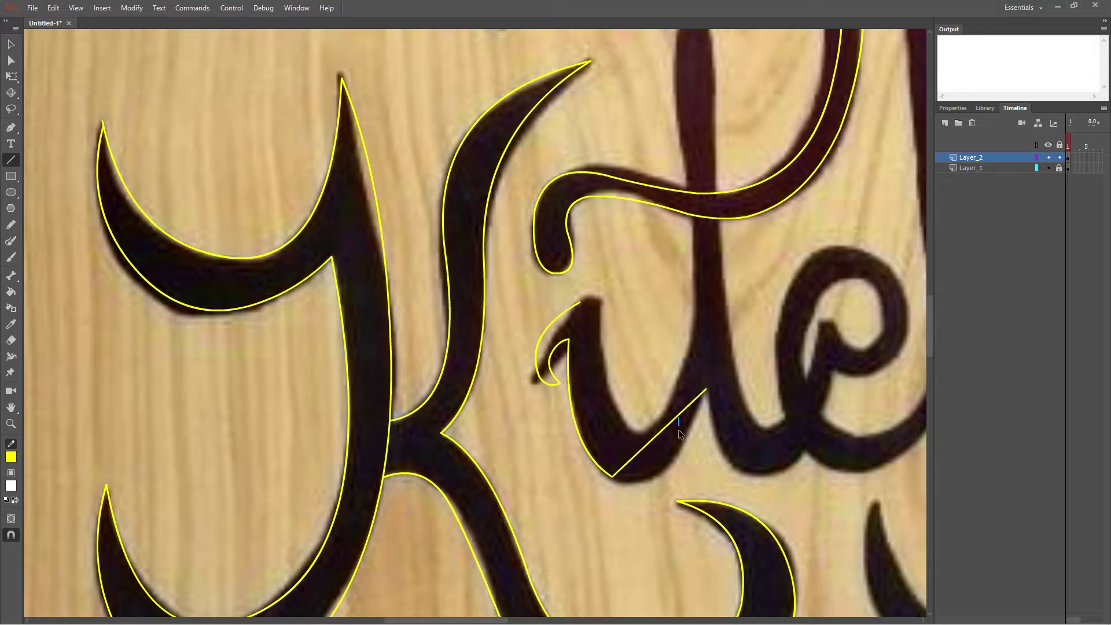
drag(672, 447, 678, 464)
drag(581, 302, 640, 427)
drag(620, 377, 609, 393)
Trace both sides and the rounded top of the t's stem, ending at its bottom curve beside the c
drag(640, 428, 689, 215)
scroll(717, 287, up, 5)
mouse_move(686, 368)
mouse_down()
mouse_move(669, 189)
mouse_move(686, 209)
mouse_move(683, 184)
mouse_move(713, 369)
mouse_up()
scroll(713, 369, down, 5)
mouse_move(716, 220)
mouse_down()
mouse_move(766, 437)
mouse_move(735, 408)
mouse_move(752, 420)
mouse_up()
drag(752, 421, 775, 421)
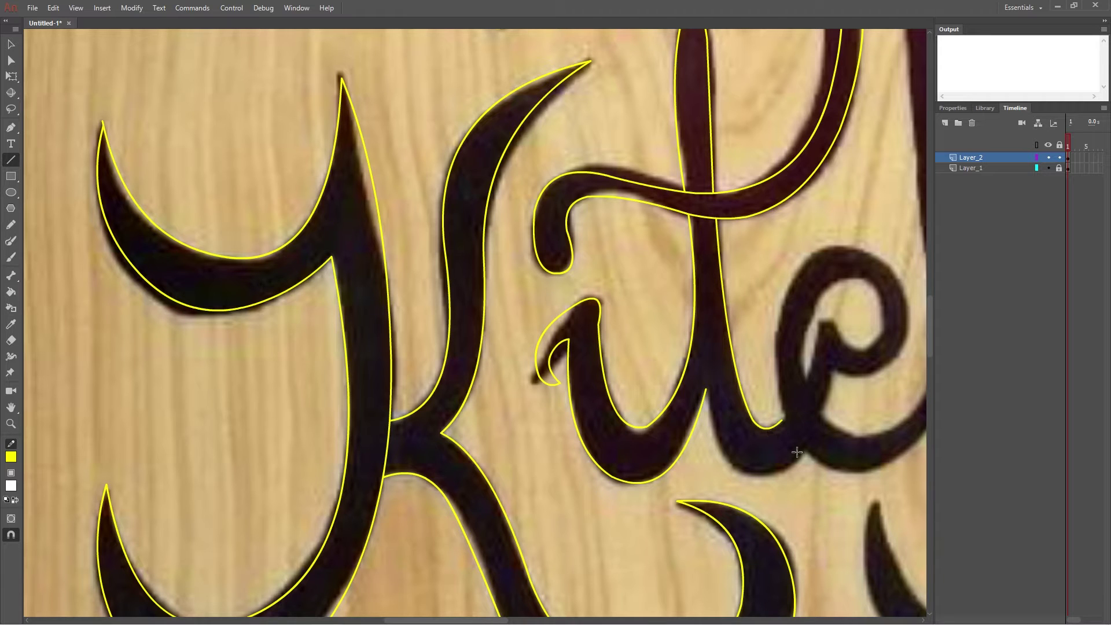
Trace the underside of the t and continue along the bottom of the c to the h
drag(803, 457, 707, 391)
drag(747, 434, 763, 483)
scroll(579, 457, right, 7)
mouse_move(539, 456)
mouse_down()
mouse_move(676, 417)
mouse_move(627, 458)
mouse_up()
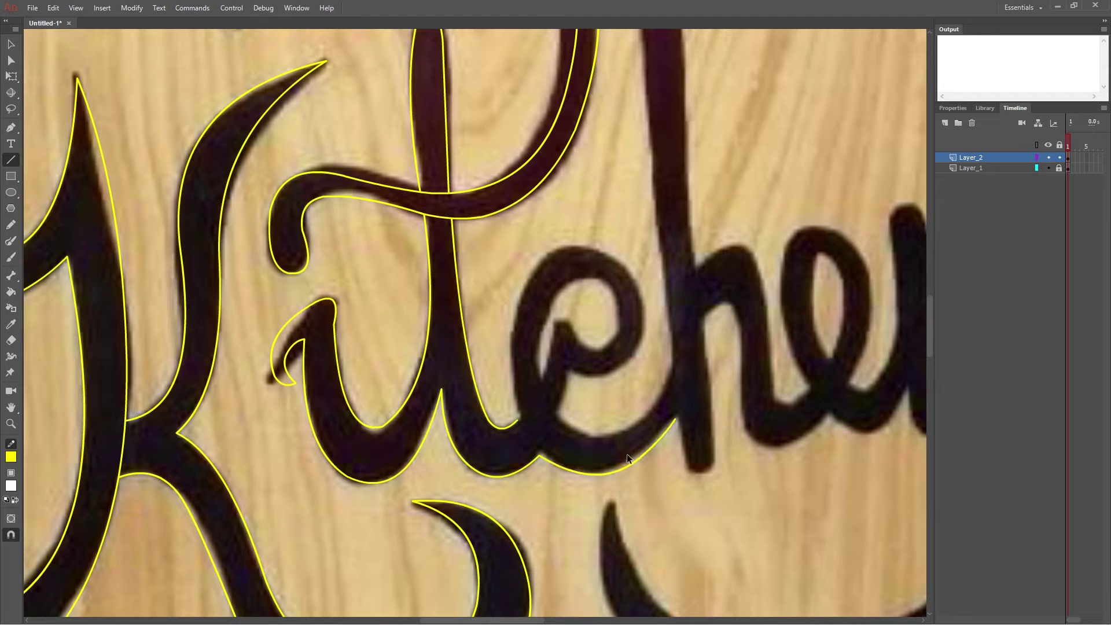
Trace the outer edge of the c from its base over the top and down its right side
drag(517, 421, 569, 248)
drag(544, 336, 512, 330)
drag(570, 249, 630, 354)
drag(603, 299, 637, 272)
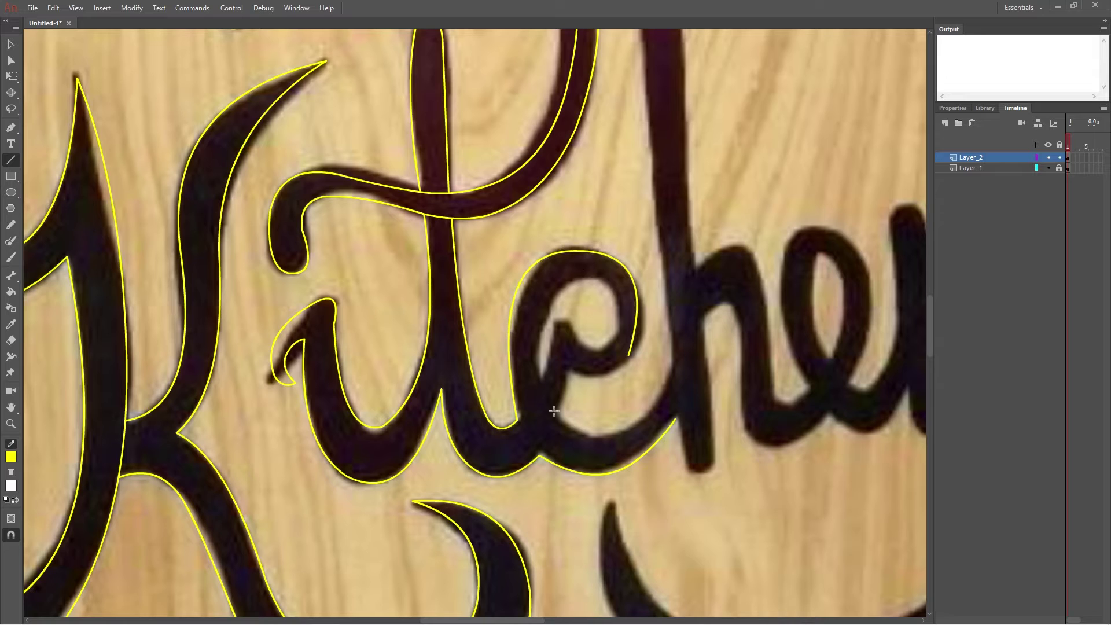
Trace the inner loop of the c's curl and refine the bends of the letter's outer edge
drag(539, 395, 565, 308)
mouse_move(553, 352)
mouse_down()
mouse_move(604, 335)
mouse_move(613, 293)
mouse_move(620, 316)
mouse_move(566, 291)
mouse_move(618, 297)
mouse_up()
drag(632, 348, 644, 343)
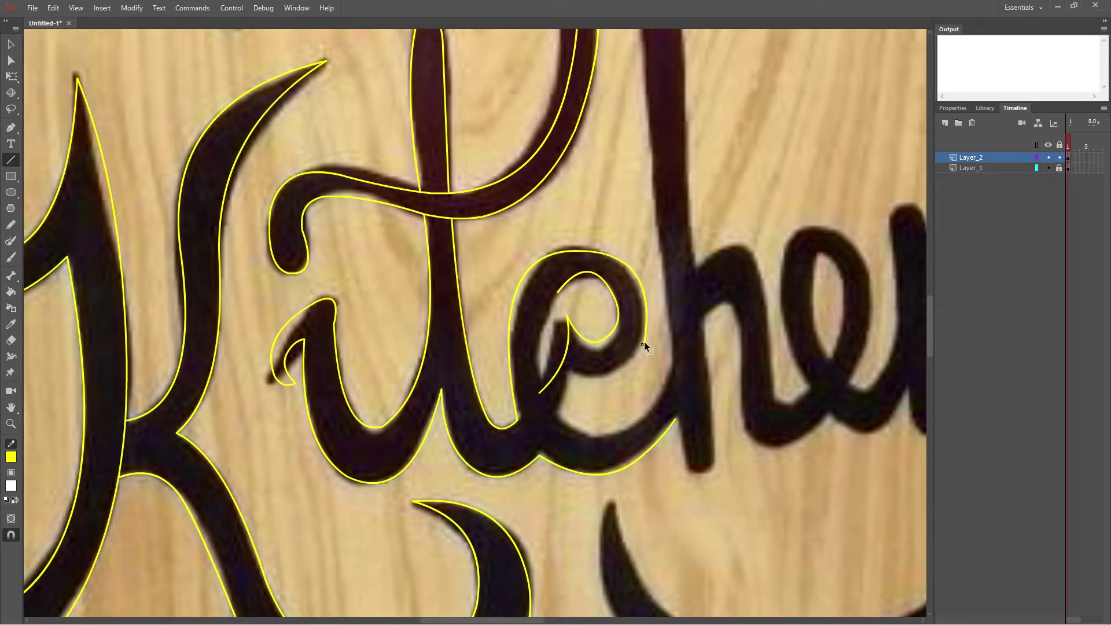
drag(602, 253, 592, 248)
drag(529, 263, 533, 265)
drag(553, 355, 536, 350)
Trace the underside of the c's curl and the upper edge of its bottom stroke to the h
mouse_move(558, 415)
mouse_down()
mouse_move(578, 359)
mouse_move(616, 370)
mouse_move(637, 343)
mouse_move(615, 371)
mouse_up()
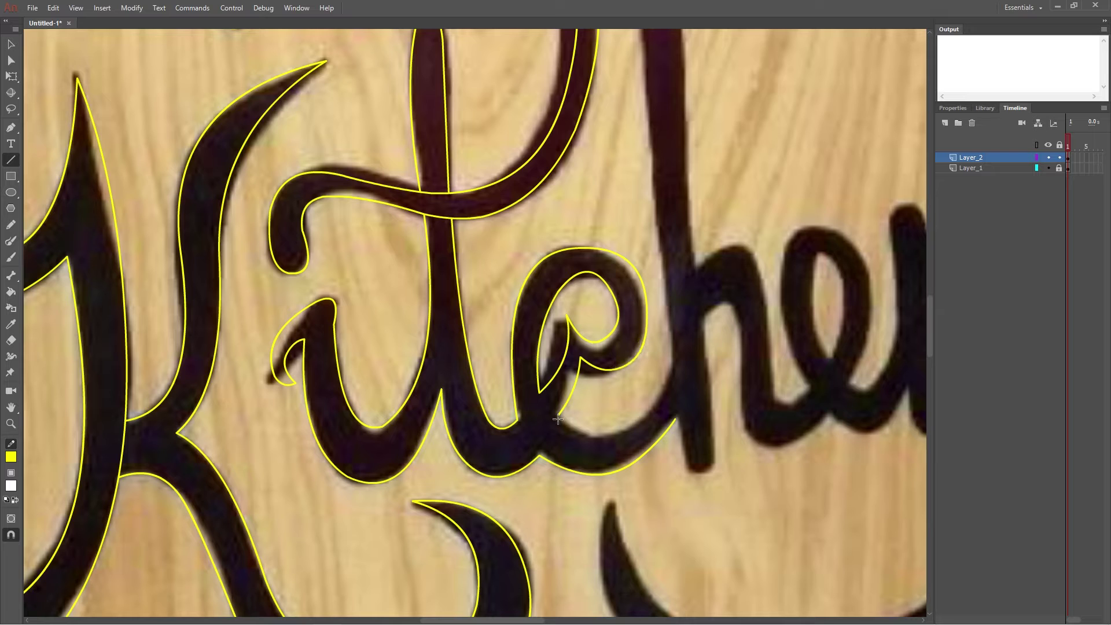
drag(552, 415, 673, 365)
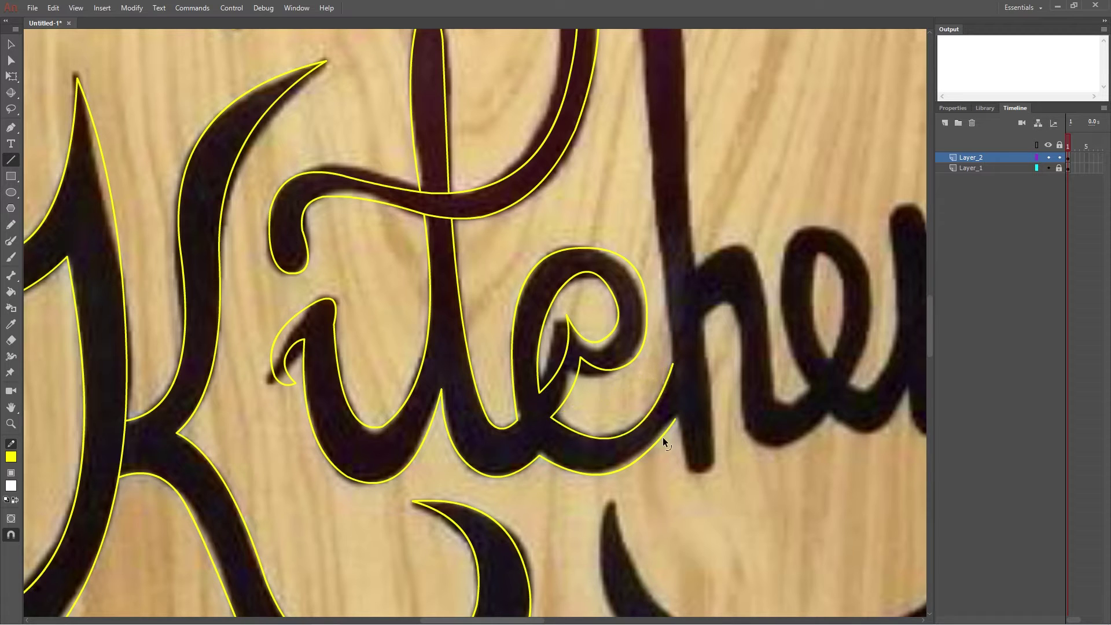
Trace the left edge, rounded top and right edge of the h's tall stem down to its arch
scroll(674, 419, up, 5)
mouse_move(674, 540)
mouse_down()
mouse_move(647, 179)
mouse_move(685, 229)
mouse_move(679, 184)
mouse_up()
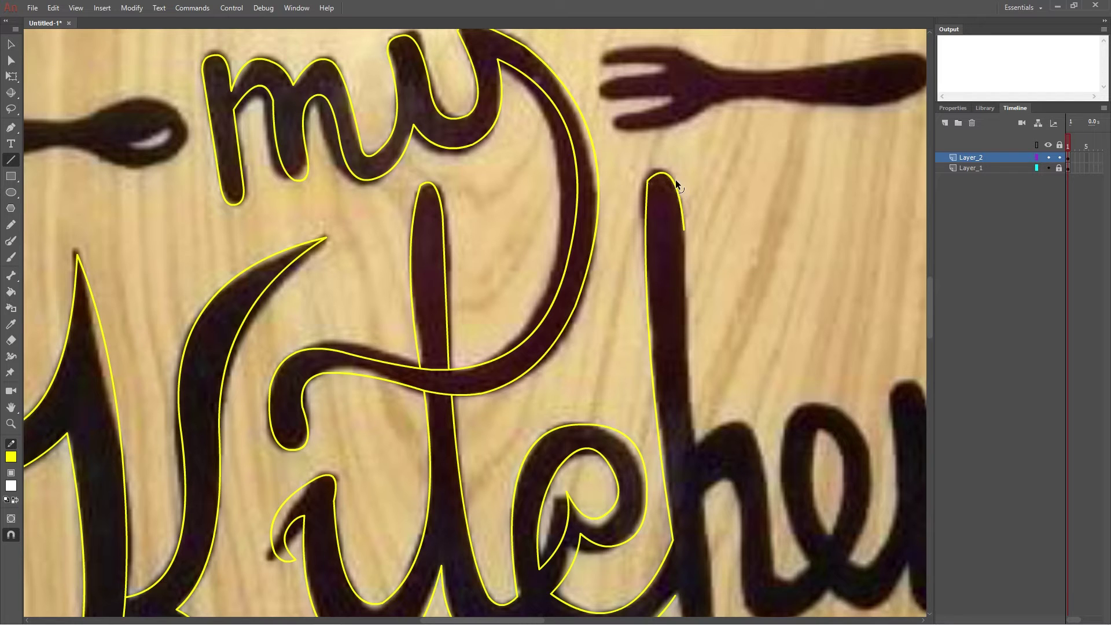
drag(685, 230, 695, 481)
Trace the outer and inner edges of the h's arch, the foot of its stem and its connecting stroke to the e
scroll(689, 458, down, 5)
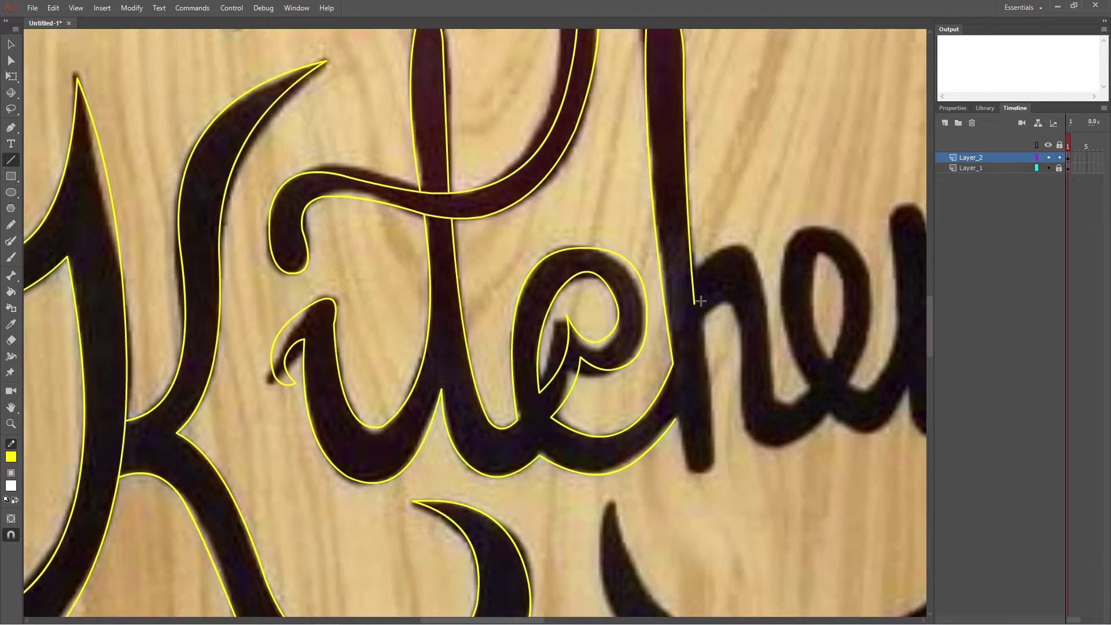
mouse_move(694, 304)
mouse_down()
mouse_move(730, 250)
mouse_move(760, 332)
mouse_move(763, 313)
mouse_move(773, 348)
mouse_move(809, 388)
mouse_move(790, 401)
mouse_up()
mouse_move(698, 323)
mouse_down()
mouse_move(713, 445)
mouse_move(694, 473)
mouse_up()
drag(695, 473, 682, 433)
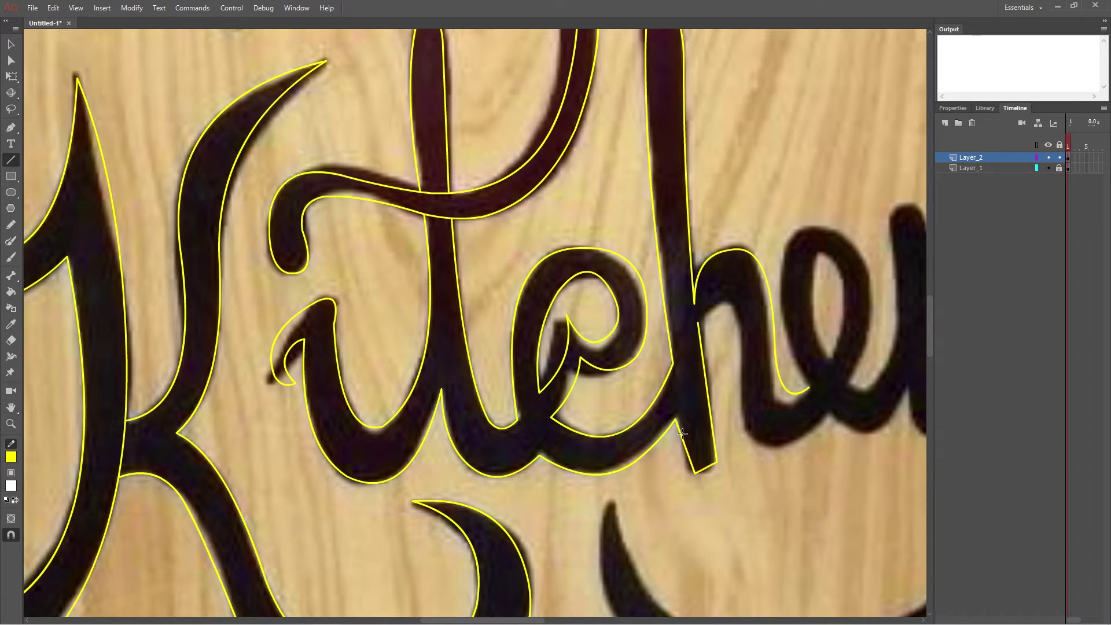
mouse_move(703, 350)
mouse_down()
mouse_move(704, 335)
mouse_move(706, 363)
mouse_move(713, 305)
mouse_move(741, 397)
mouse_up()
mouse_move(731, 330)
mouse_down()
mouse_move(748, 348)
mouse_move(747, 391)
mouse_move(764, 434)
mouse_up()
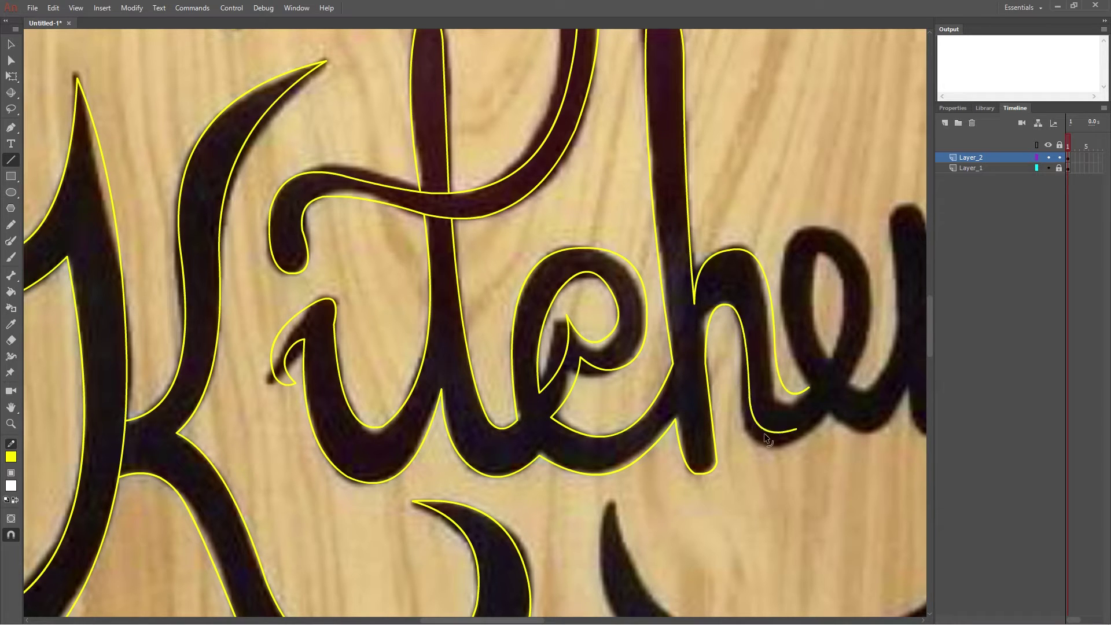
Trace the inner loop of the e, bending its edges to match the photo
scroll(507, 583, right, 5)
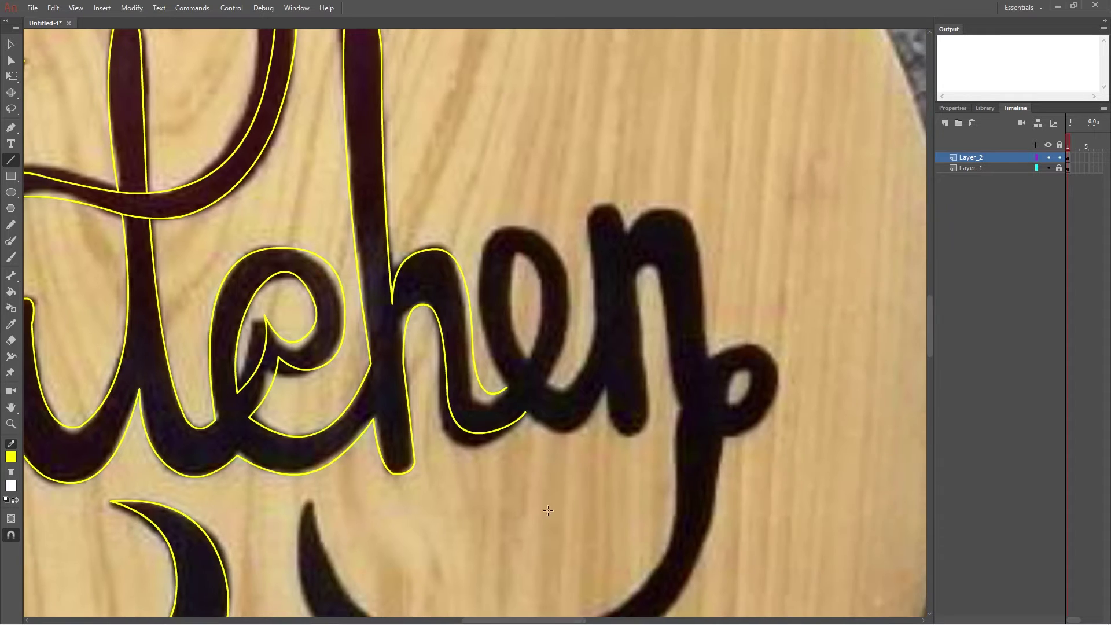
drag(507, 382, 541, 291)
mouse_move(528, 339)
mouse_down()
mouse_move(547, 317)
mouse_move(541, 324)
mouse_up()
mouse_move(541, 291)
mouse_down()
mouse_move(521, 268)
mouse_move(514, 380)
mouse_up()
drag(516, 324, 514, 313)
Trace the outer edge of the e's loop and both edges of its connecting stroke to the n
drag(483, 267, 514, 380)
drag(499, 324, 490, 324)
mouse_move(489, 264)
mouse_down()
mouse_move(529, 235)
mouse_move(565, 323)
mouse_up()
drag(550, 278, 575, 283)
drag(565, 323, 528, 415)
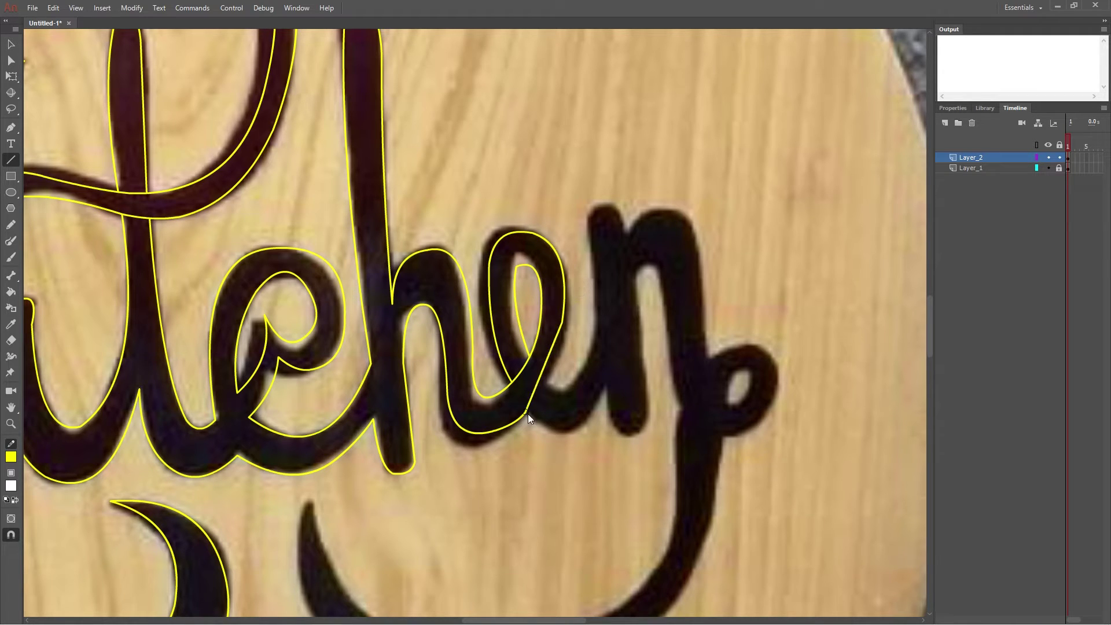
drag(545, 369, 554, 364)
drag(528, 412, 608, 390)
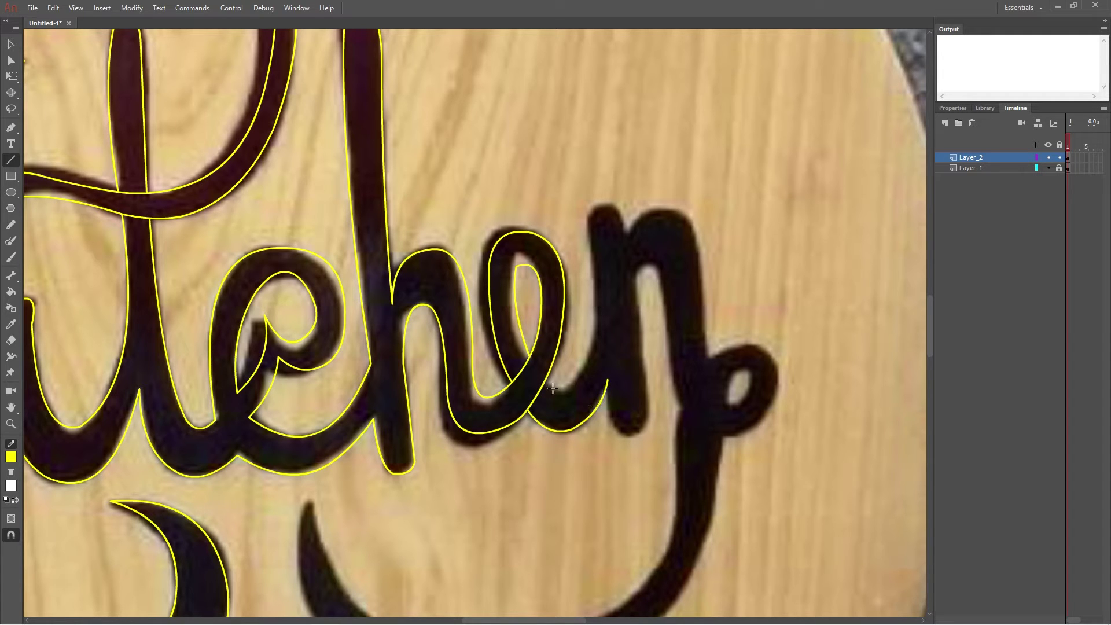
mouse_move(553, 388)
mouse_down()
mouse_move(573, 394)
mouse_move(599, 325)
mouse_move(576, 382)
mouse_up()
Trace the first stem of the n with its rounded top and foot
drag(602, 313, 600, 203)
drag(598, 266, 591, 260)
mouse_move(599, 203)
mouse_down()
mouse_move(624, 230)
mouse_move(642, 400)
mouse_move(625, 435)
mouse_up()
drag(626, 435, 608, 380)
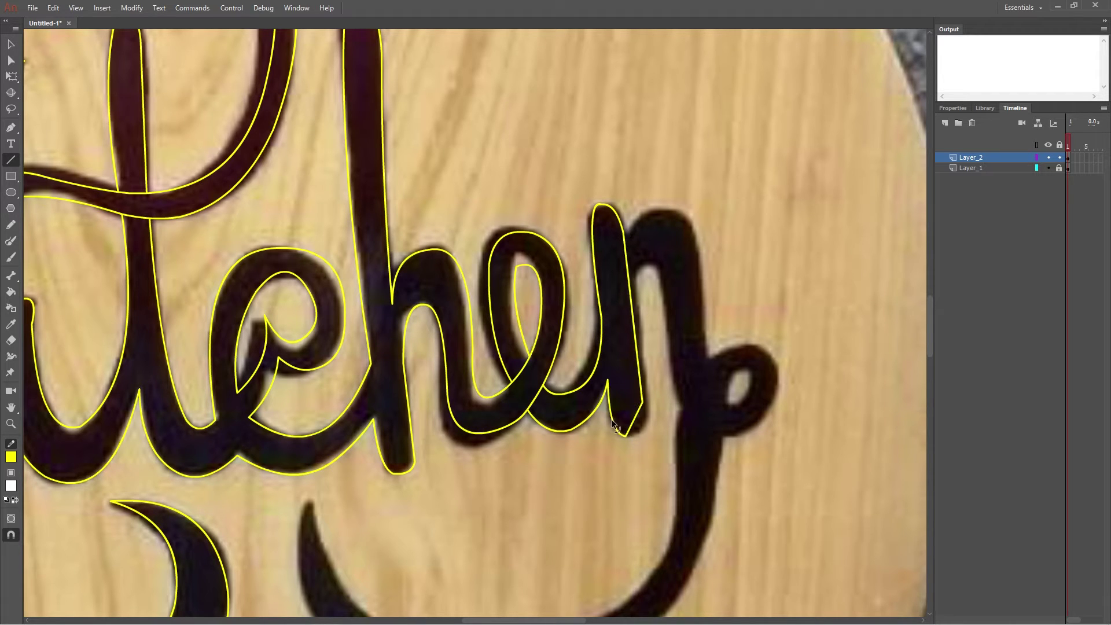
drag(635, 427, 641, 432)
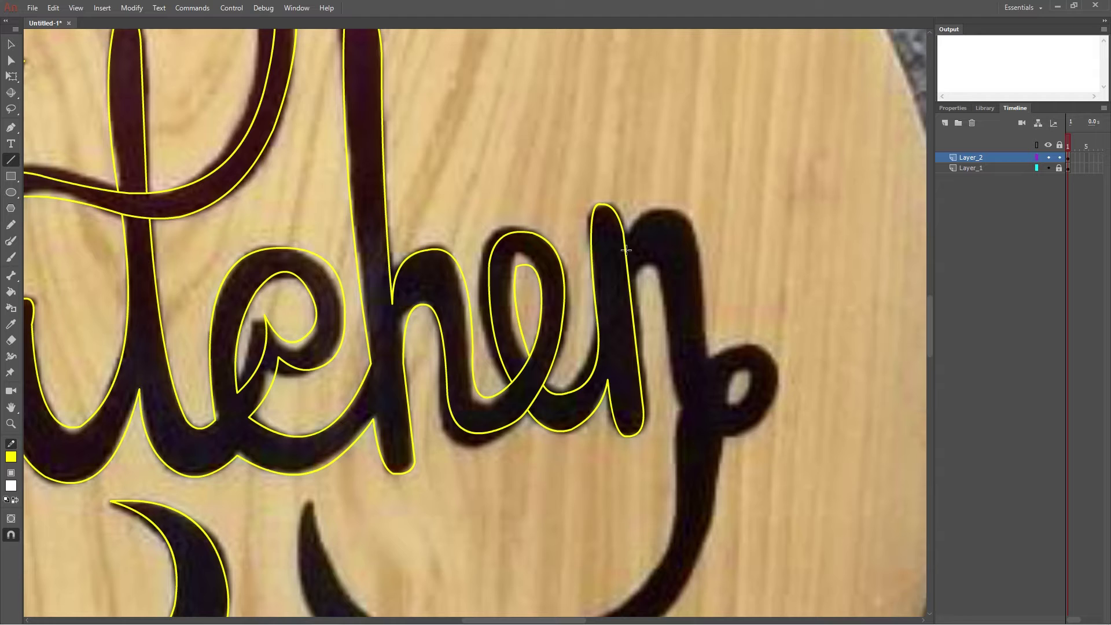
Trace the outer and inner edges of the n's arch down to the small end loop
drag(626, 250, 668, 213)
mouse_move(647, 232)
mouse_down()
mouse_move(647, 215)
mouse_move(707, 353)
mouse_up()
drag(689, 283, 713, 272)
drag(670, 212, 675, 207)
drag(631, 297, 675, 363)
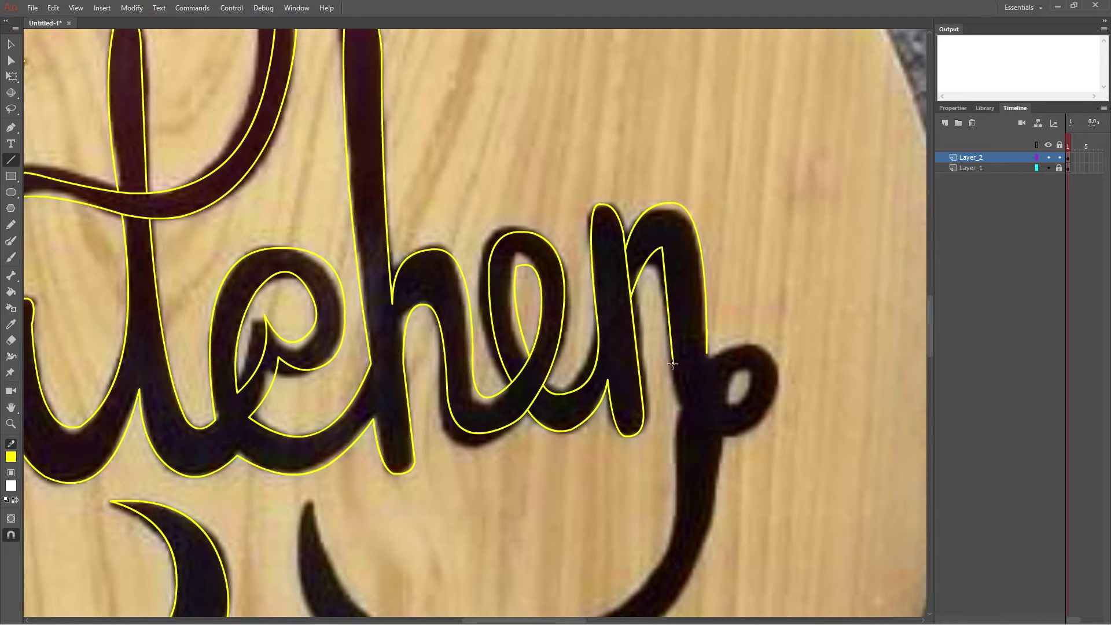
drag(683, 310, 682, 290)
Trace the outer edge of the small loop at the n's end and the inner edge of the tail below it
drag(679, 363, 760, 409)
scroll(728, 222, down, 5)
drag(746, 241, 716, 184)
drag(694, 222, 677, 283)
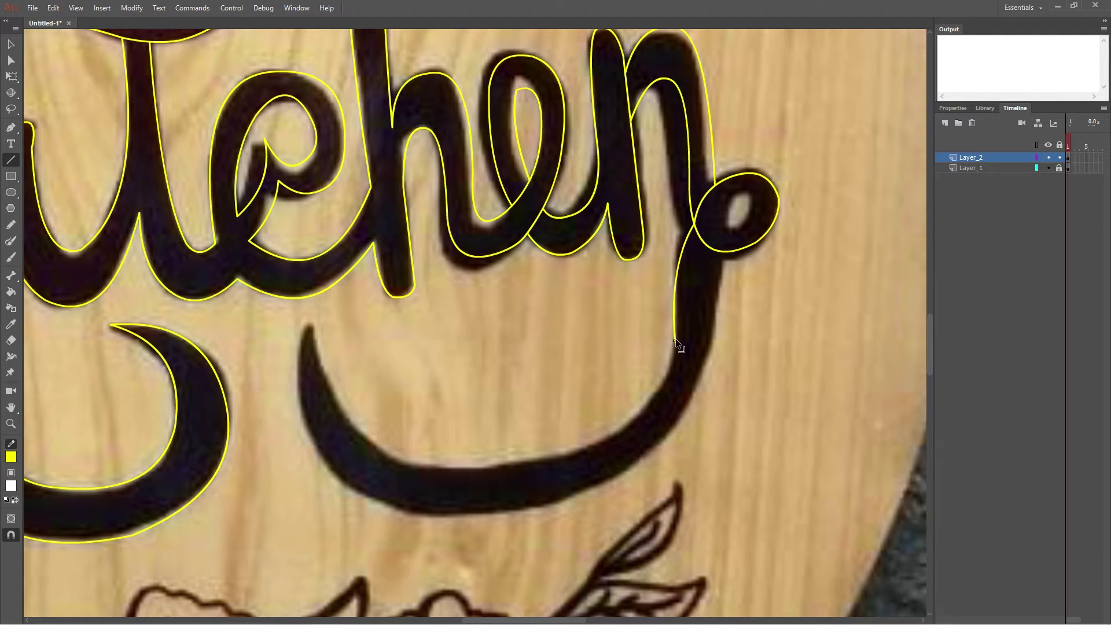
mouse_move(676, 340)
mouse_down()
mouse_move(483, 469)
mouse_move(579, 455)
mouse_up()
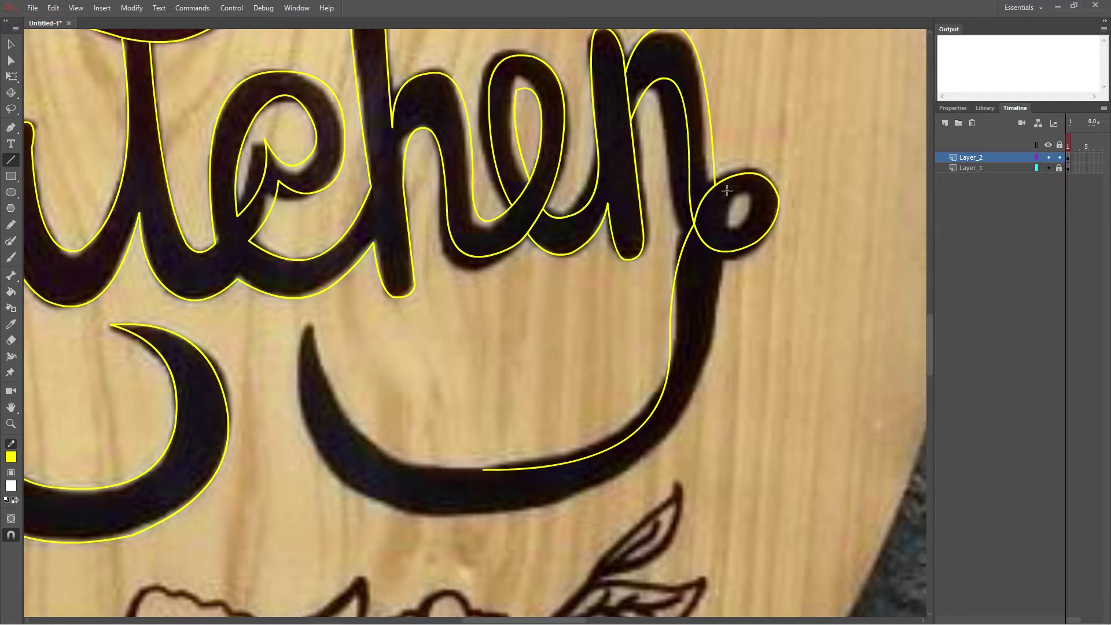
Trace the inner hole of the small loop at the end of the n
drag(721, 183, 730, 218)
drag(725, 201, 758, 205)
drag(748, 214, 705, 242)
Trace the n's tail from its pointed tip along its outer edge and back up to the small loop
mouse_move(297, 337)
mouse_down()
mouse_move(410, 442)
mouse_move(483, 470)
mouse_up()
drag(415, 431, 377, 443)
mouse_move(301, 346)
mouse_down()
mouse_move(341, 474)
mouse_move(402, 502)
mouse_up()
mouse_move(403, 502)
mouse_down()
mouse_move(635, 466)
mouse_move(598, 518)
mouse_up()
drag(635, 467, 688, 366)
mouse_move(662, 417)
mouse_down()
mouse_move(692, 399)
mouse_move(696, 365)
mouse_up()
Remove the overlapping line segments where the n, its small loop and the tail cross, and refine the tail's curve
scroll(697, 411, up, 3)
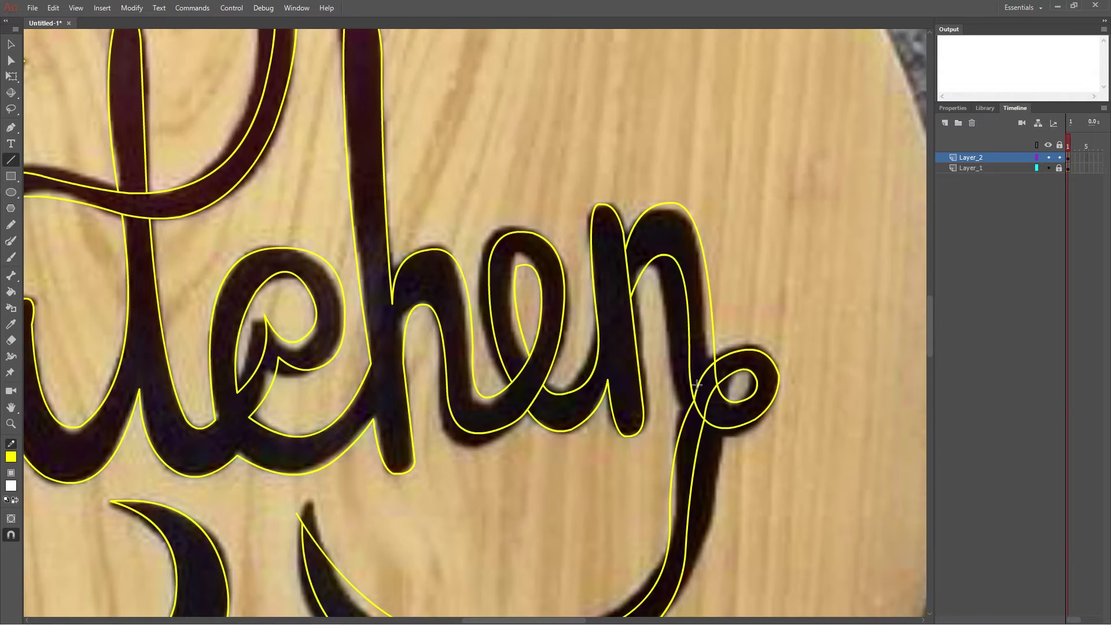
key(v)
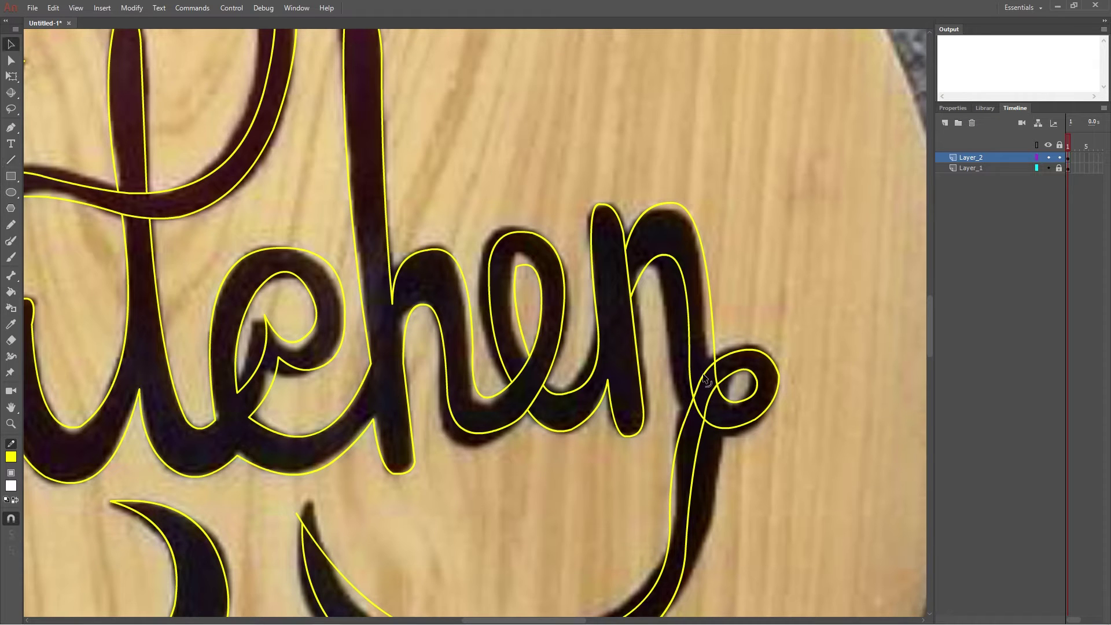
scroll(694, 400, down, 3)
mouse_move(690, 389)
mouse_down()
mouse_move(661, 376)
mouse_move(669, 367)
mouse_up()
drag(419, 453, 411, 445)
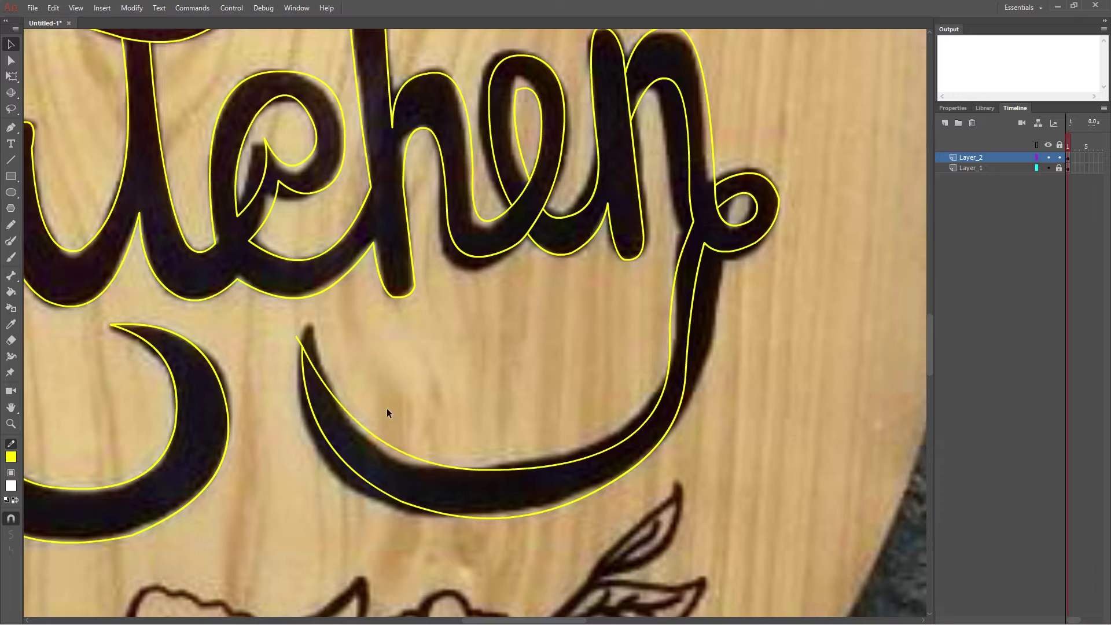
Check the traced outlines with the photo on Layer_1 temporarily hidden
scroll(519, 311, down, 1)
scroll(523, 308, down, 3)
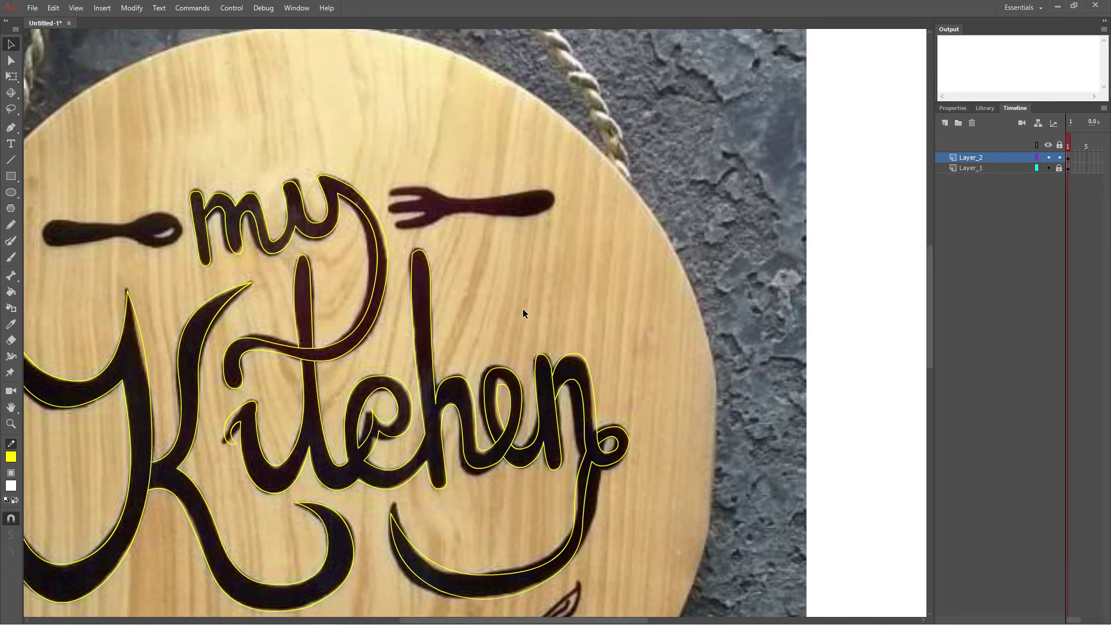
click(1047, 168)
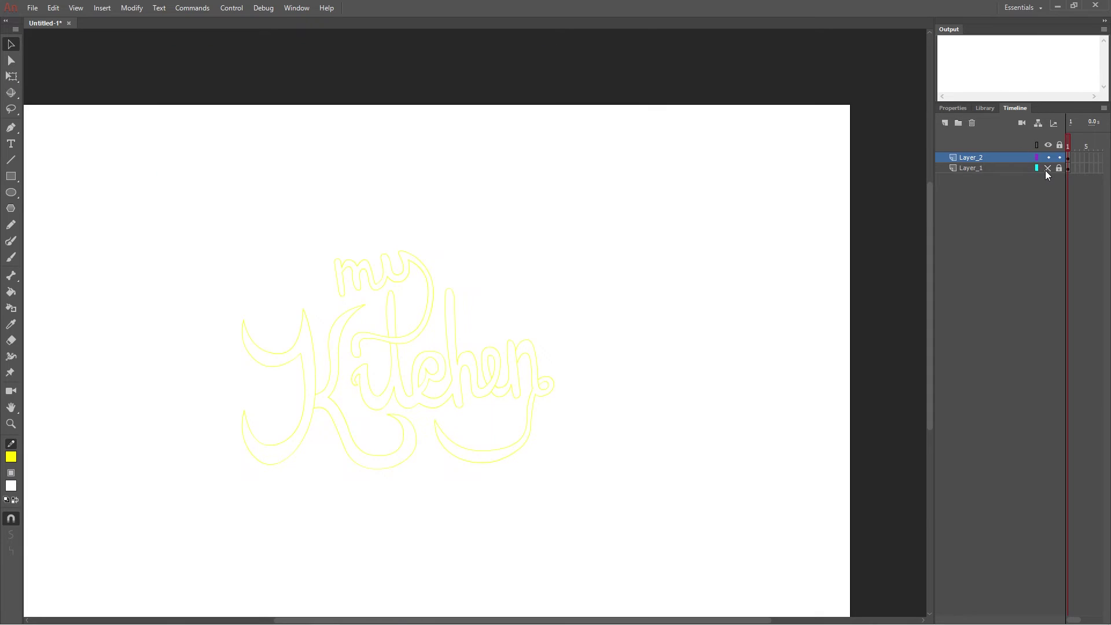
click(1048, 168)
Trace the fork's outline around its three tines, neck and handle
click(10, 424)
drag(225, 226, 428, 338)
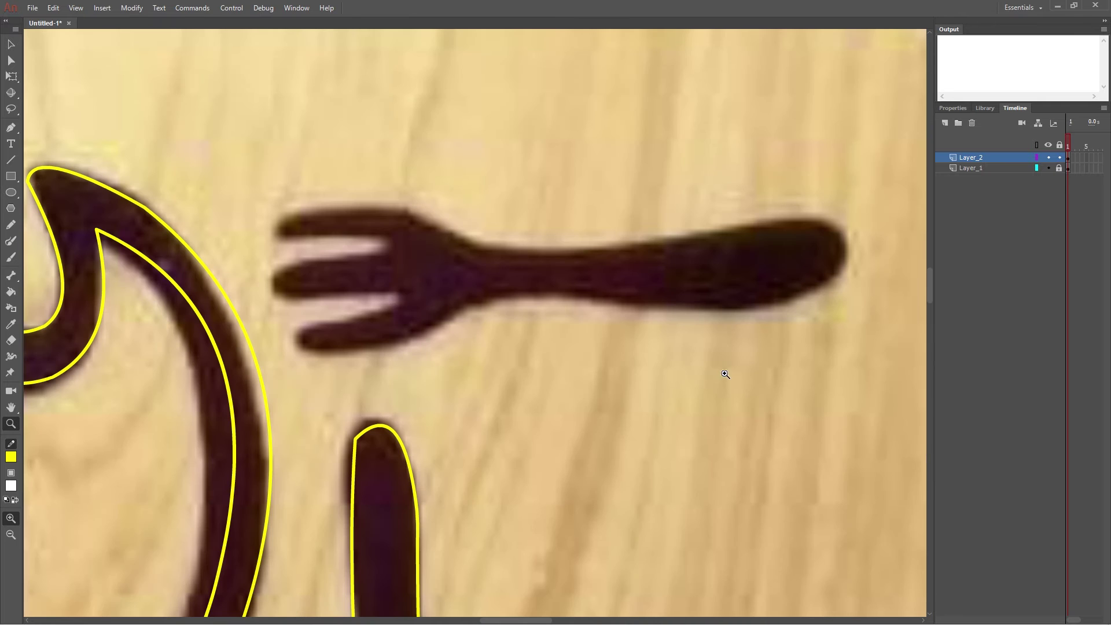
key(n)
drag(397, 214, 593, 248)
mouse_move(504, 233)
mouse_down()
mouse_move(505, 245)
mouse_move(339, 212)
mouse_move(356, 204)
mouse_move(280, 226)
mouse_move(388, 229)
mouse_move(292, 259)
mouse_move(389, 240)
mouse_up()
mouse_move(274, 271)
mouse_down()
mouse_move(372, 277)
mouse_move(399, 297)
mouse_move(341, 319)
mouse_move(290, 318)
mouse_move(294, 335)
mouse_move(401, 337)
mouse_move(470, 306)
mouse_move(773, 297)
mouse_up()
mouse_move(694, 302)
mouse_down()
mouse_move(760, 314)
mouse_move(843, 249)
mouse_move(822, 284)
mouse_up()
drag(843, 249, 710, 236)
drag(776, 231, 794, 219)
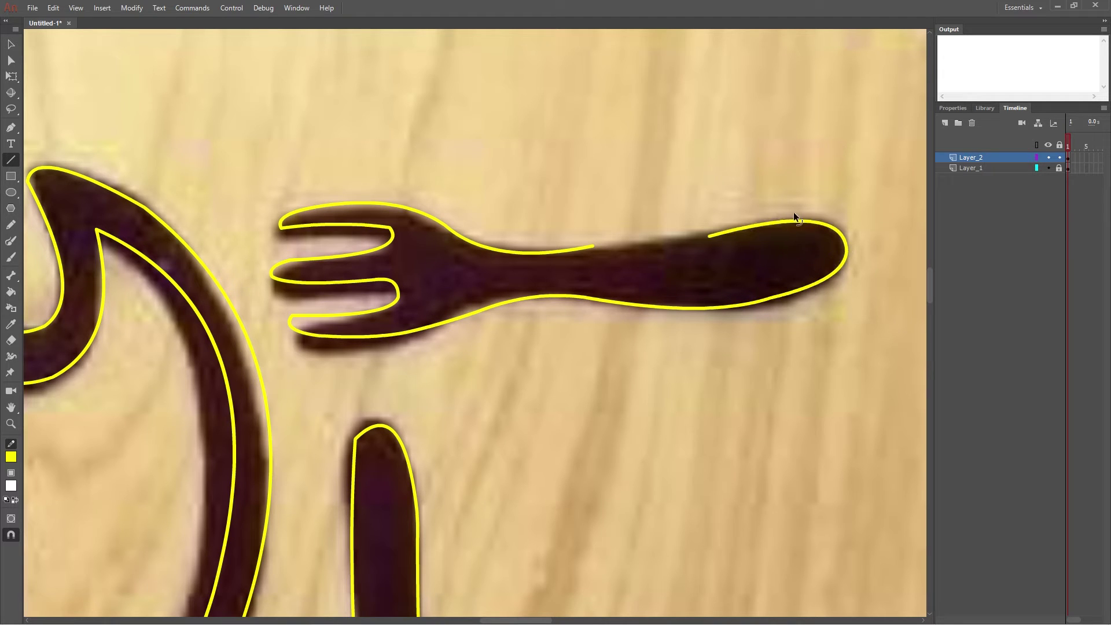
drag(709, 237, 596, 251)
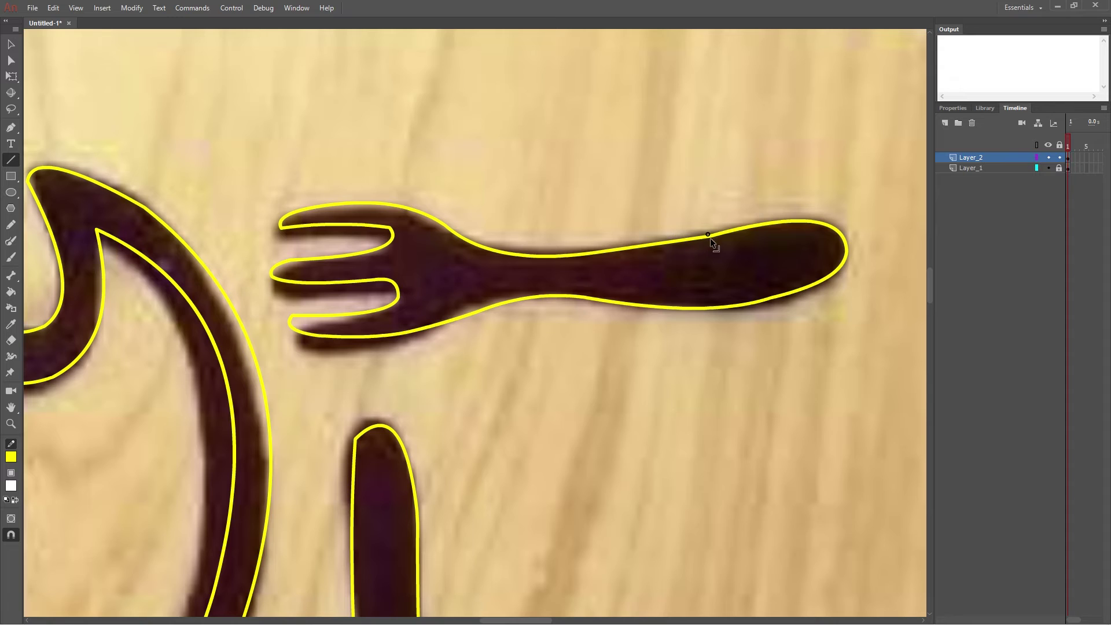
Rework the upper edge of the fork's handle and refine the bends of its neck and top tine
drag(723, 234, 721, 246)
mouse_move(729, 234)
mouse_down()
mouse_move(724, 219)
mouse_move(806, 218)
mouse_up()
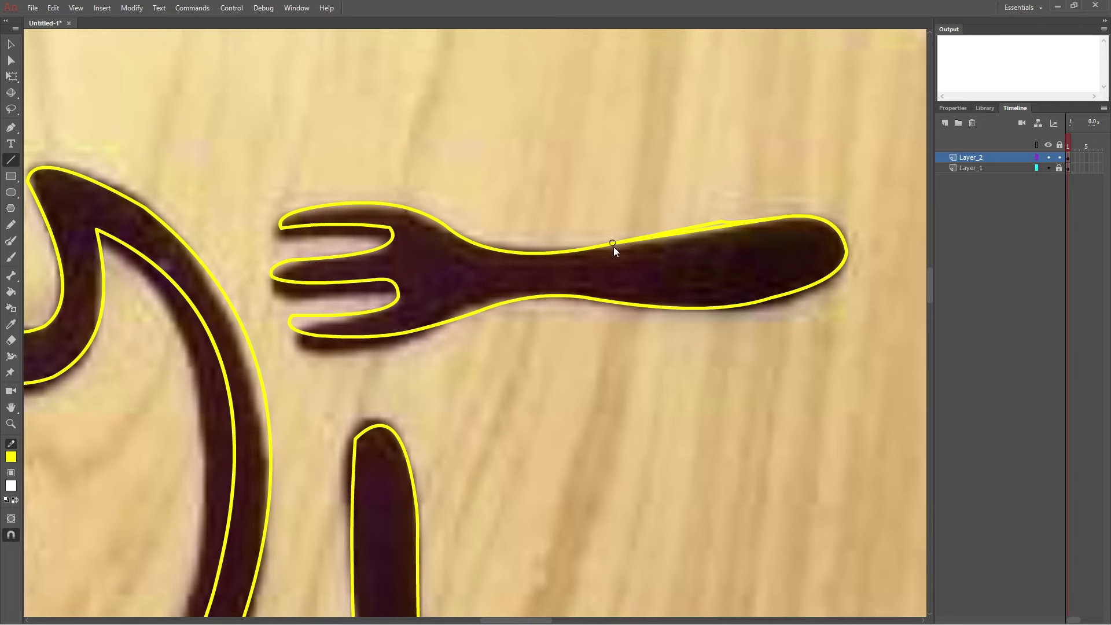
drag(615, 244, 795, 218)
drag(503, 252, 502, 246)
drag(540, 298, 536, 295)
drag(282, 227, 279, 238)
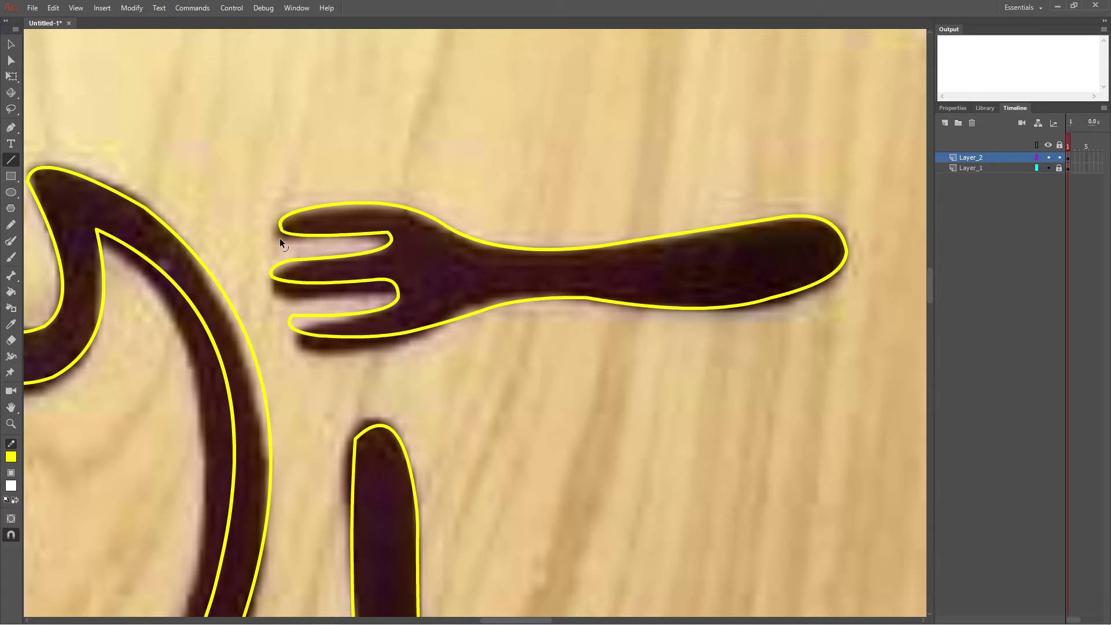
Trace the spoon's outline and the highlight in its bowl
scroll(290, 233, down, 6)
scroll(335, 276, up, 5)
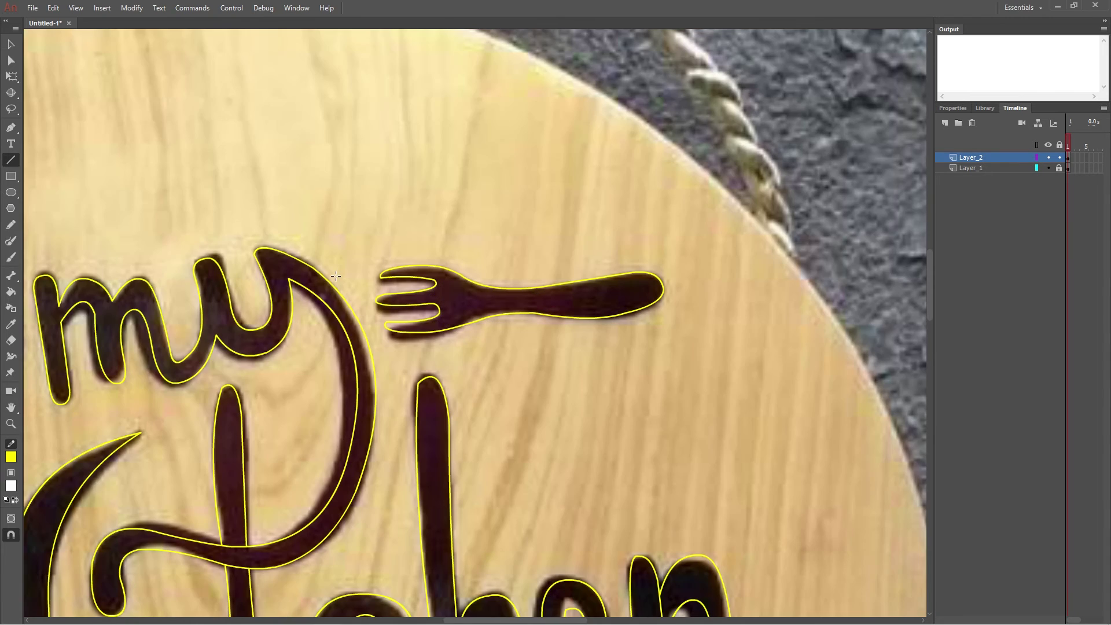
scroll(335, 276, left, 8)
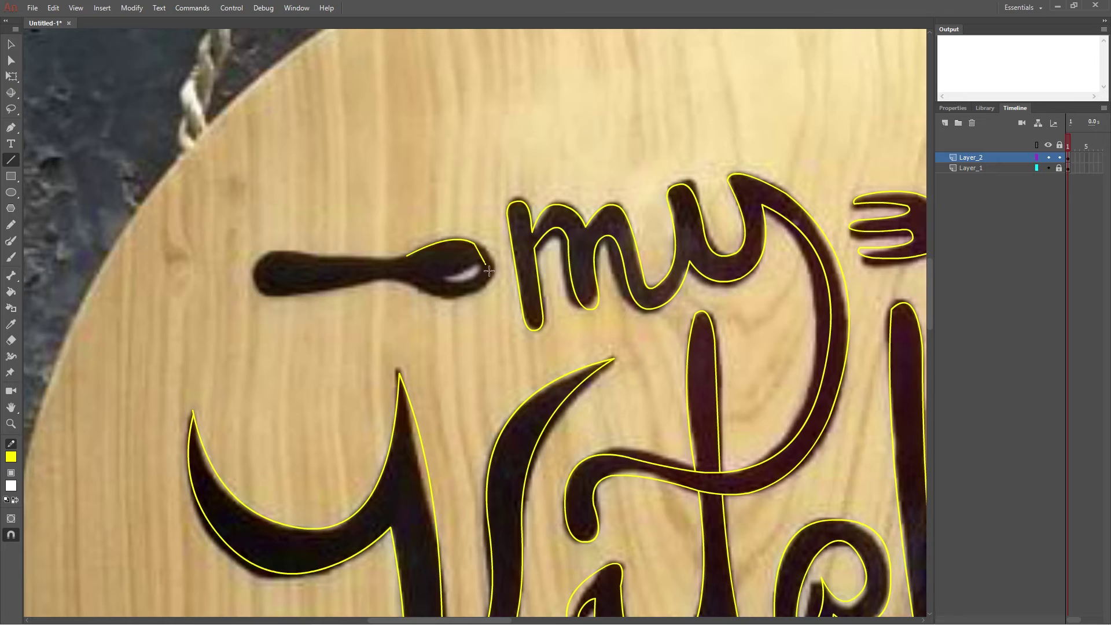
mouse_move(496, 278)
mouse_down()
mouse_move(259, 289)
mouse_move(251, 272)
mouse_up()
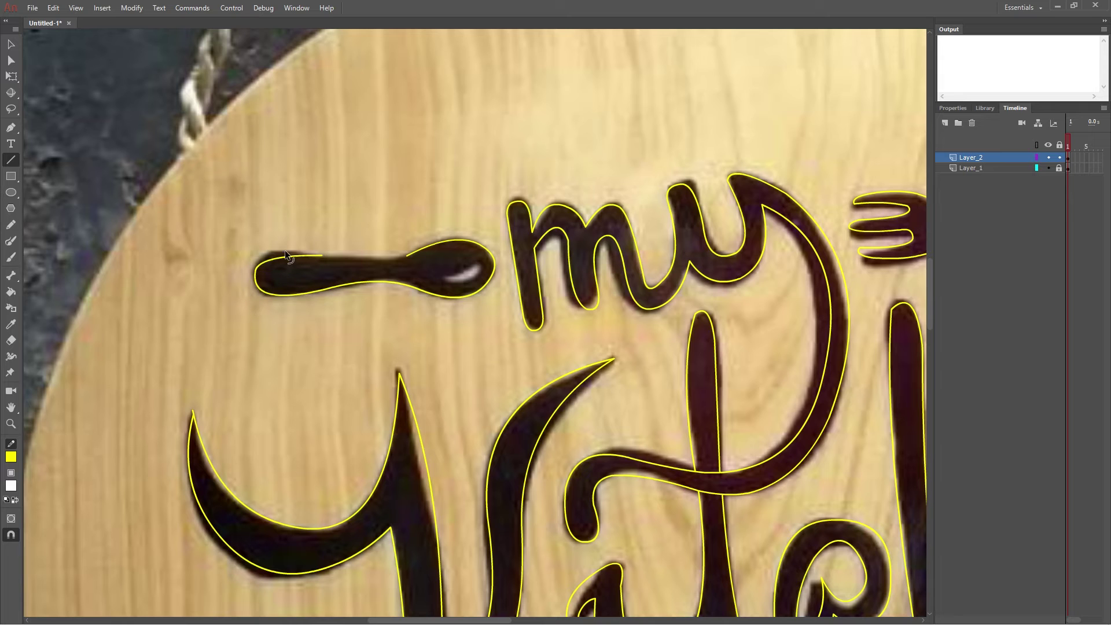
drag(322, 254, 482, 269)
Set the fill colour to black and fill the main parts of the lettering with the Paint Bucket
scroll(474, 306, down, 10)
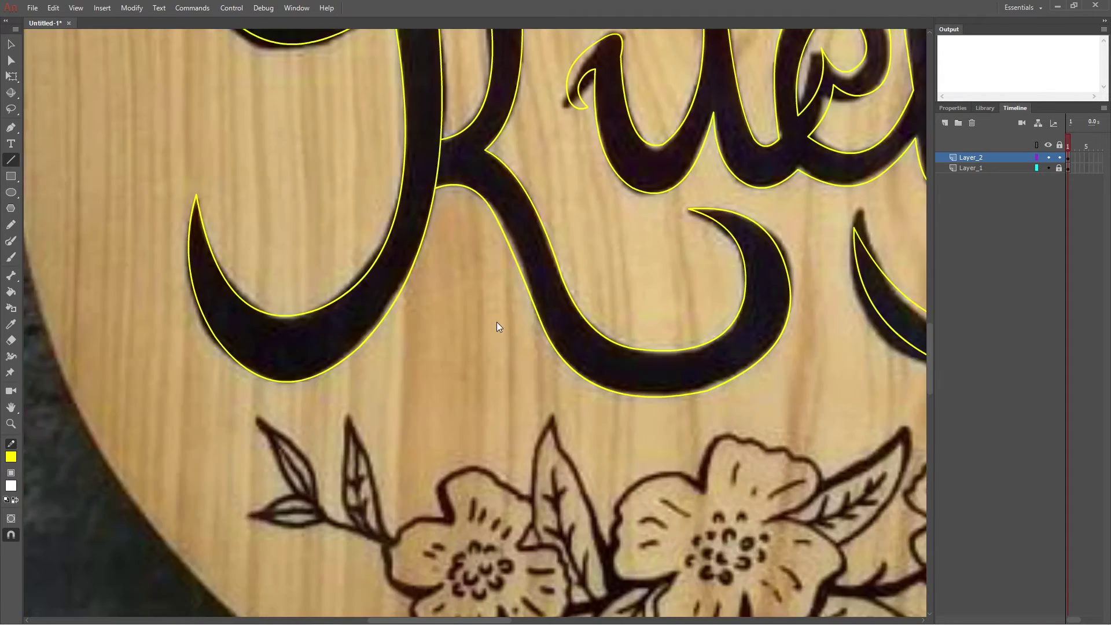
scroll(492, 324, up, 3)
scroll(486, 326, down, 2)
click(11, 486)
click(21, 362)
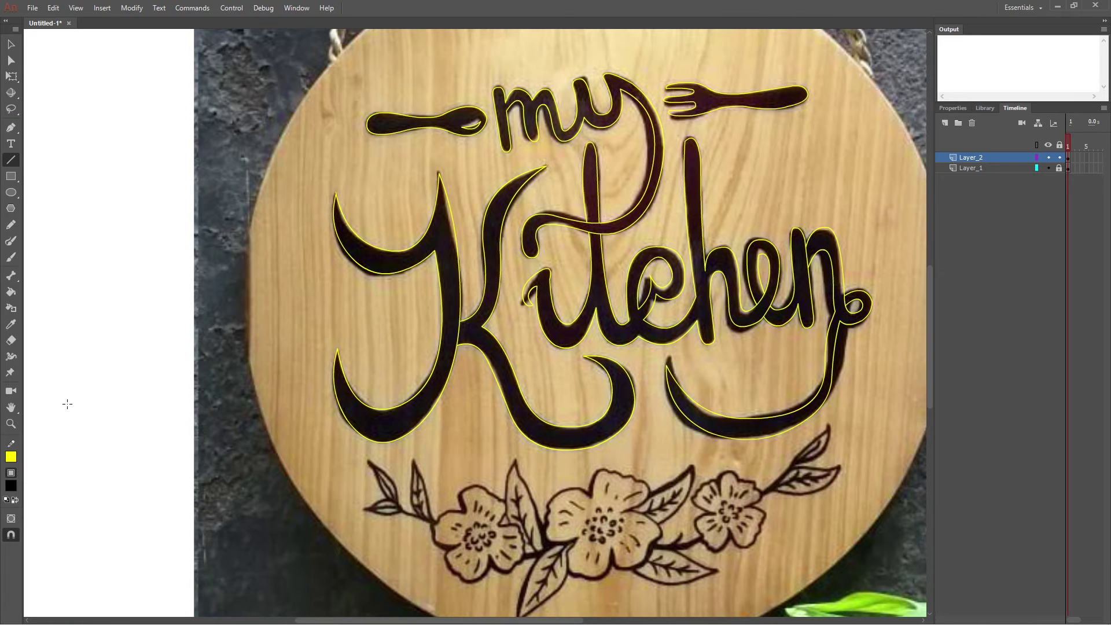
key(k)
click(449, 335)
click(533, 345)
click(579, 336)
click(596, 209)
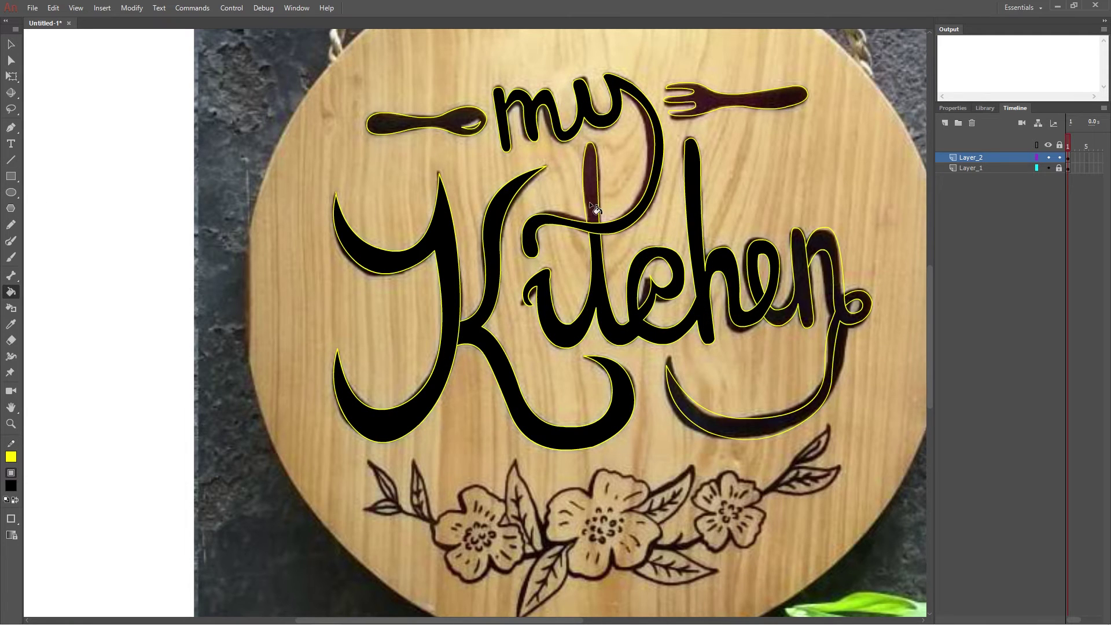
Fill the spoon, the fork and the remaining parts of the e, n and tail with black
click(448, 119)
click(696, 99)
click(847, 312)
click(766, 302)
Delete the yellow outlines around the spoon, the lettering, the fork and the c's inner loop
key(v)
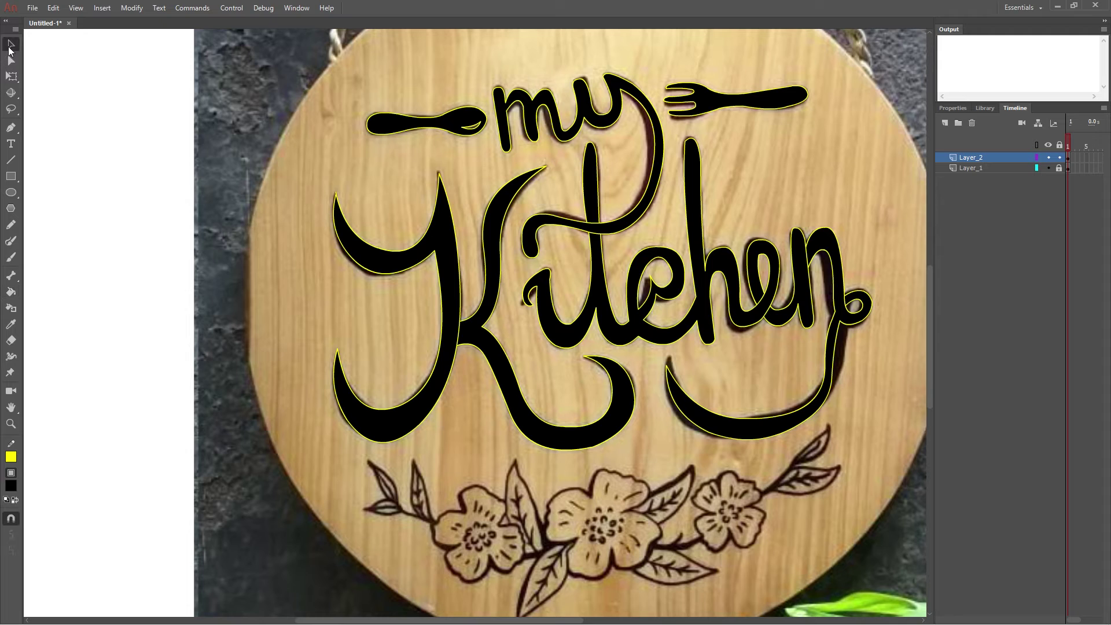
double_click(435, 127)
key(Delete)
double_click(508, 128)
key(Delete)
double_click(683, 113)
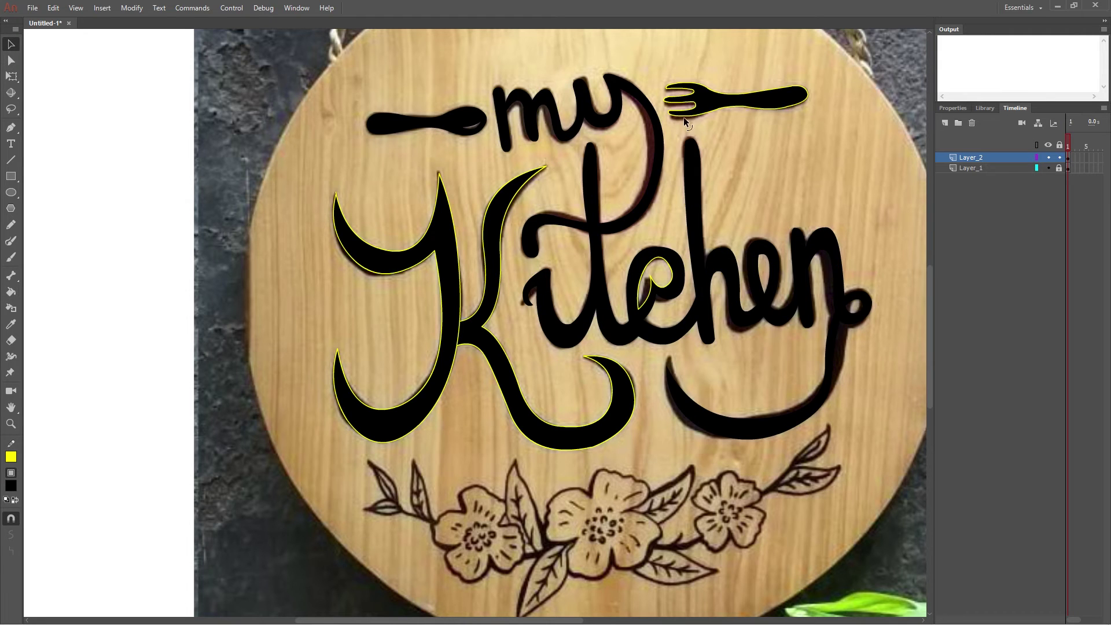
key(Delete)
double_click(644, 312)
key(Delete)
Hide the photo on Layer_1 and rotate the whole lettering artwork slightly clockwise with Free Transform
click(1048, 168)
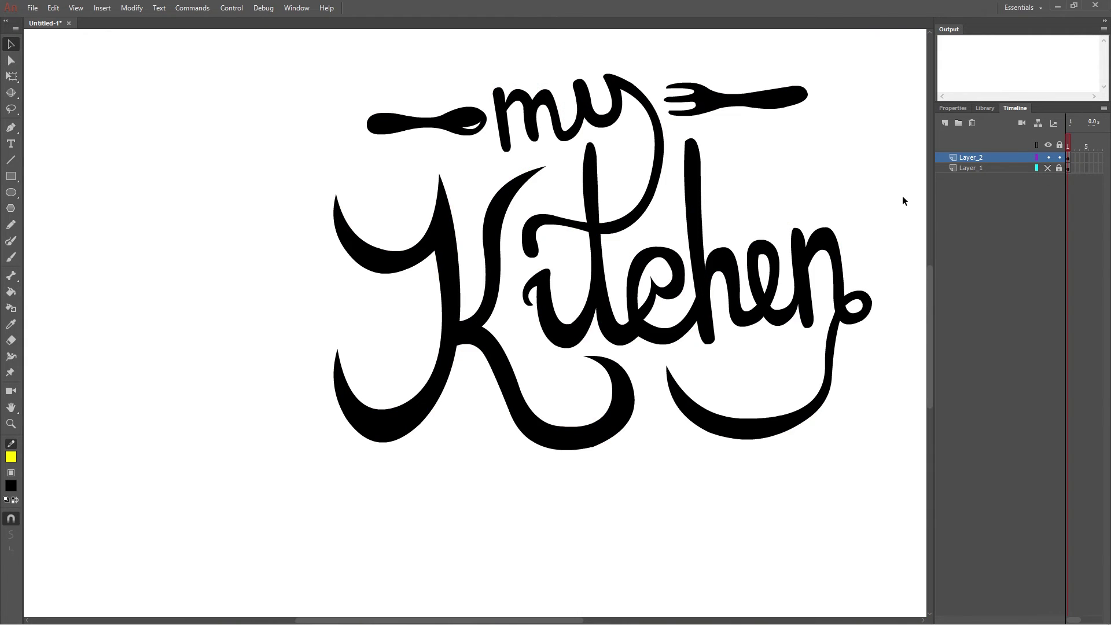
scroll(649, 535, right, 3)
scroll(649, 536, up, 2)
key(q)
drag(168, 81, 876, 553)
mouse_move(785, 142)
mouse_down()
mouse_move(774, 139)
mouse_move(783, 145)
mouse_up()
click(813, 183)
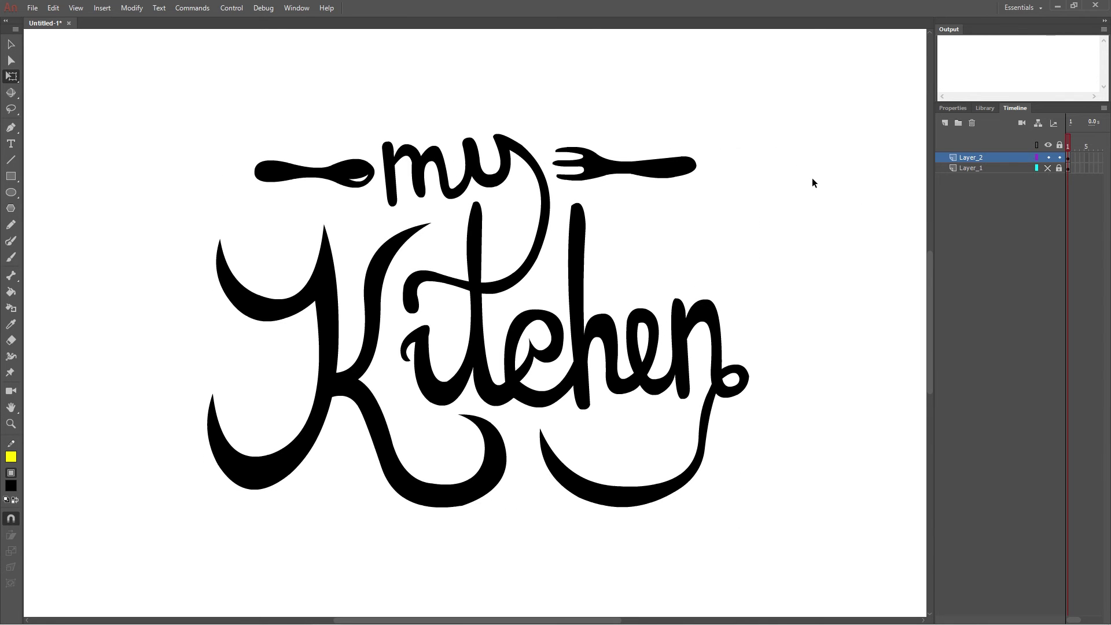
Reshape the corners of the c's curl and bottom stroke, and bend the underside of the h's connecting stroke
key(z)
click(559, 367)
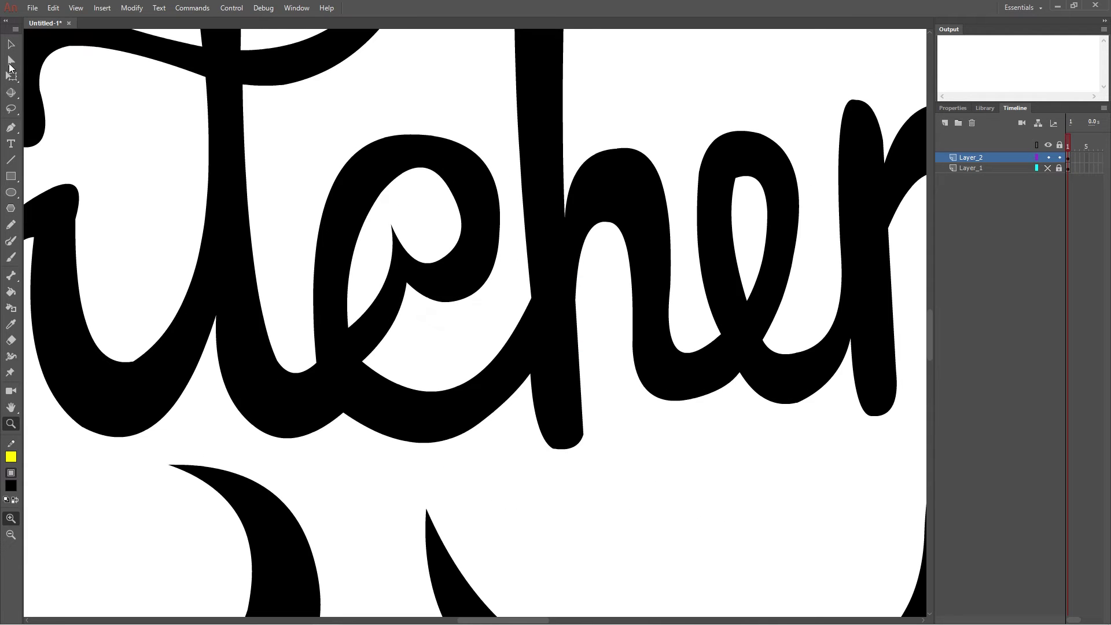
key(v)
drag(343, 414, 340, 408)
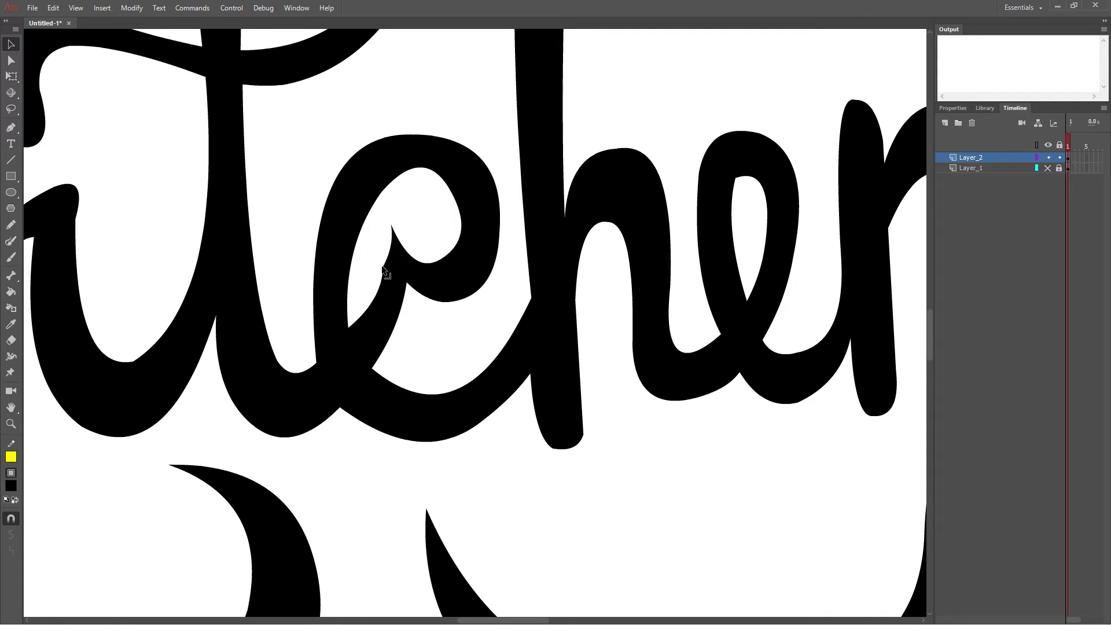
drag(407, 284, 403, 292)
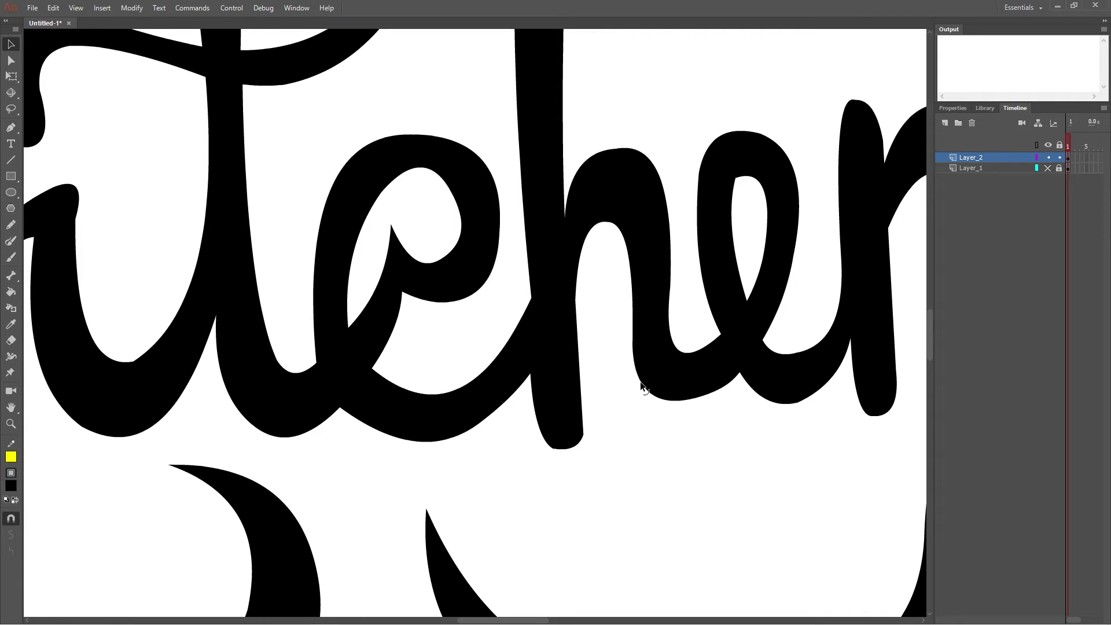
drag(641, 385, 683, 365)
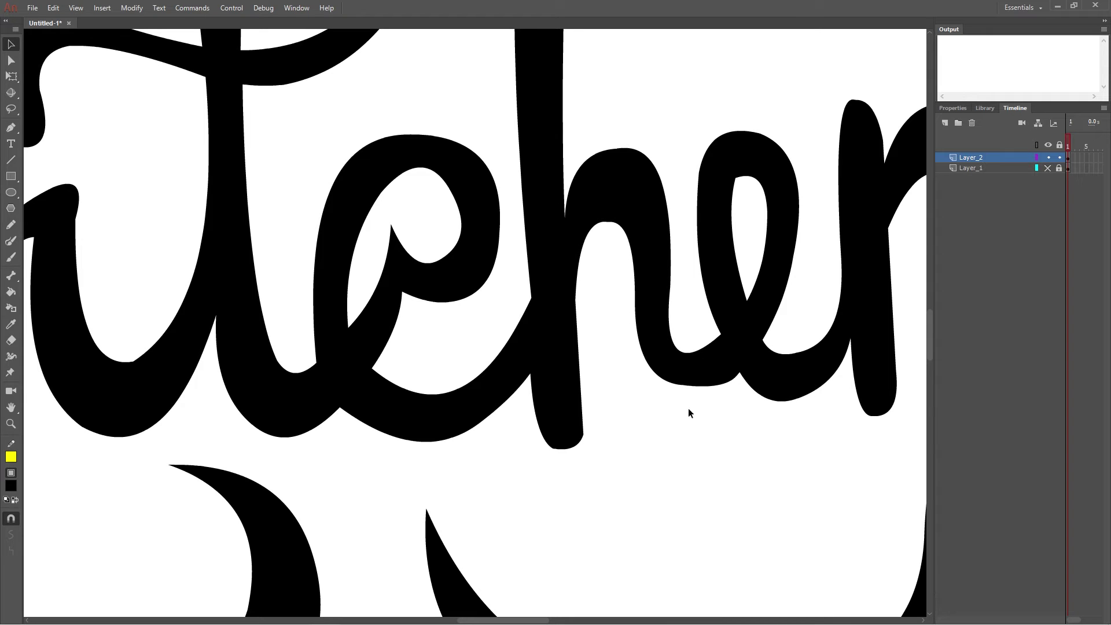
Thicken the n's descending tail by drawing a new inner edge, filling the gap with black and deleting the yellow line
key(space)
drag(781, 411, 518, 288)
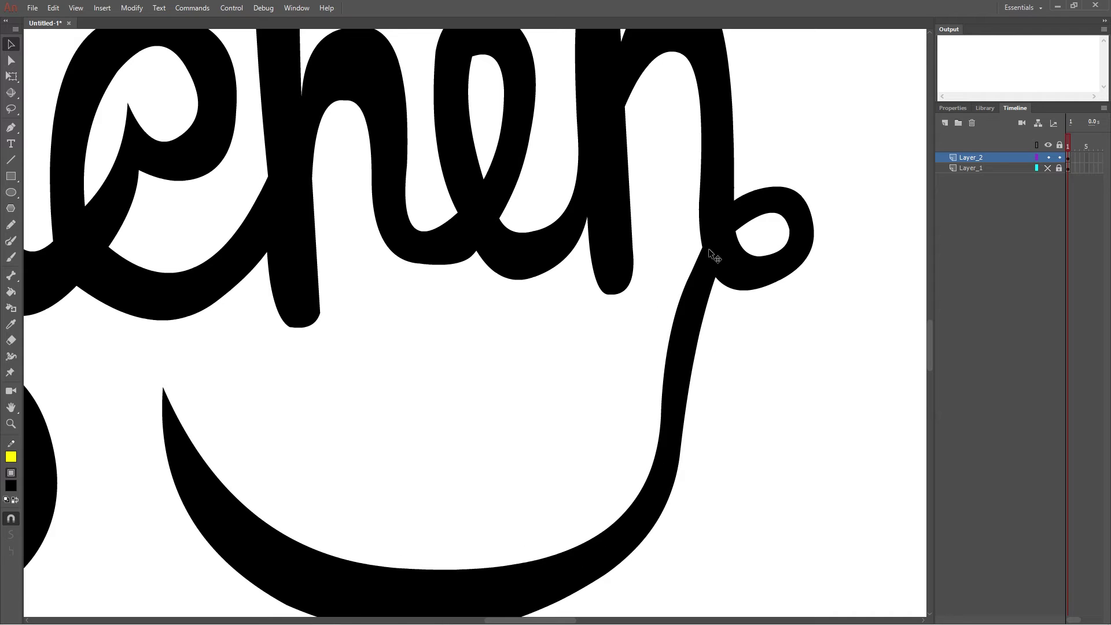
key(n)
mouse_move(699, 238)
mouse_down()
mouse_move(648, 315)
mouse_move(638, 356)
mouse_move(668, 295)
mouse_move(640, 423)
mouse_up()
drag(653, 383, 528, 558)
mouse_move(565, 509)
mouse_down()
mouse_move(608, 546)
mouse_move(650, 409)
mouse_move(653, 440)
mouse_up()
key(k)
click(690, 285)
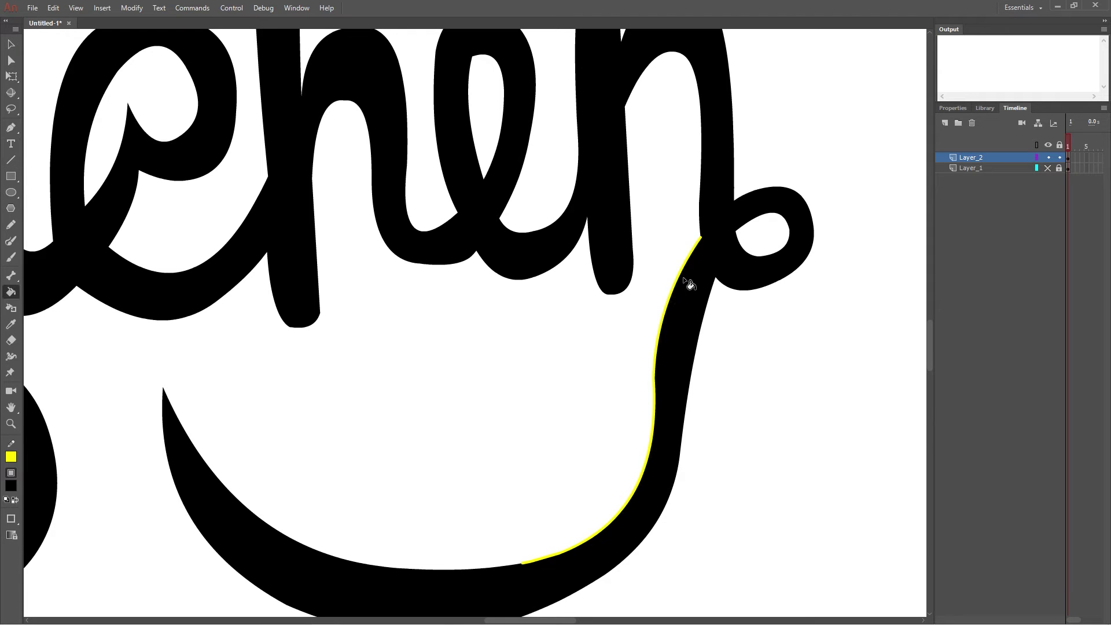
click(643, 468)
click(644, 468)
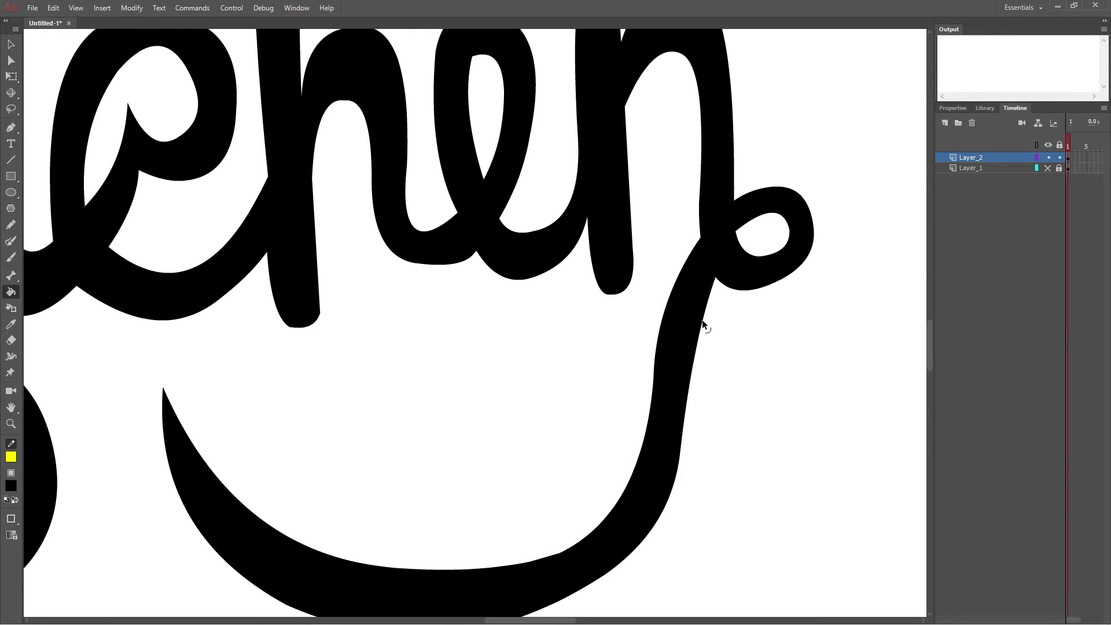
Slim the tail's outer edge and the underside of the n's loop, and reshape the tail's lower curve
key(ctrl+z)
key(ctrl+z)
key(ctrl+z)
key(ctrl+z)
key(ctrl+z)
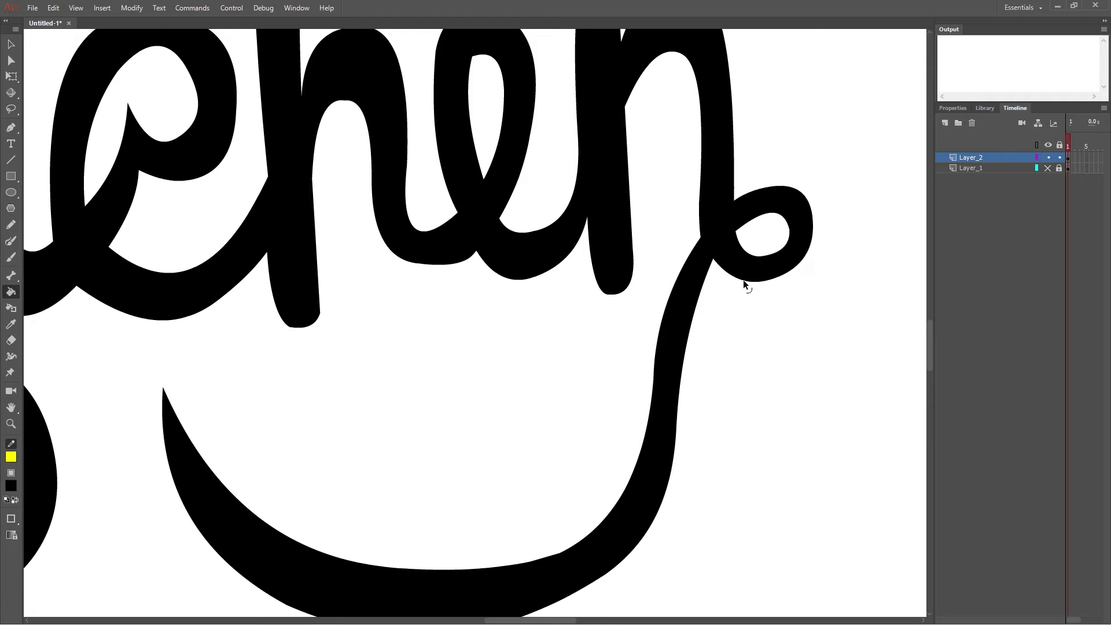
scroll(665, 367, down, 3)
key(v)
drag(582, 417, 613, 398)
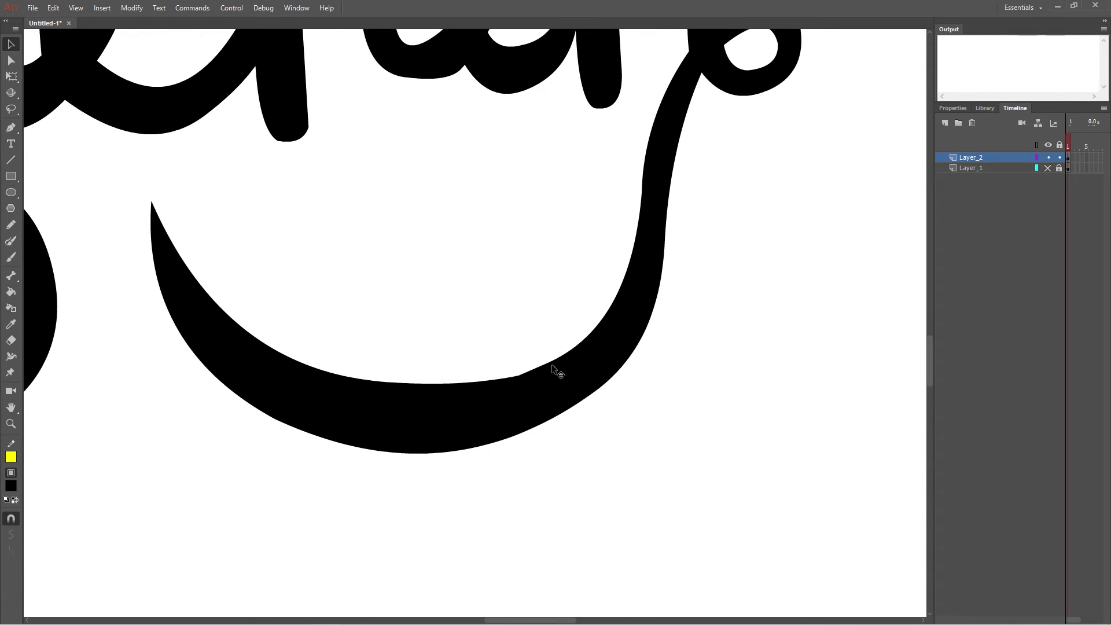
Show the board photo on Layer_1 again behind the lettering
scroll(870, 400, up, 3)
scroll(583, 434, down, 5)
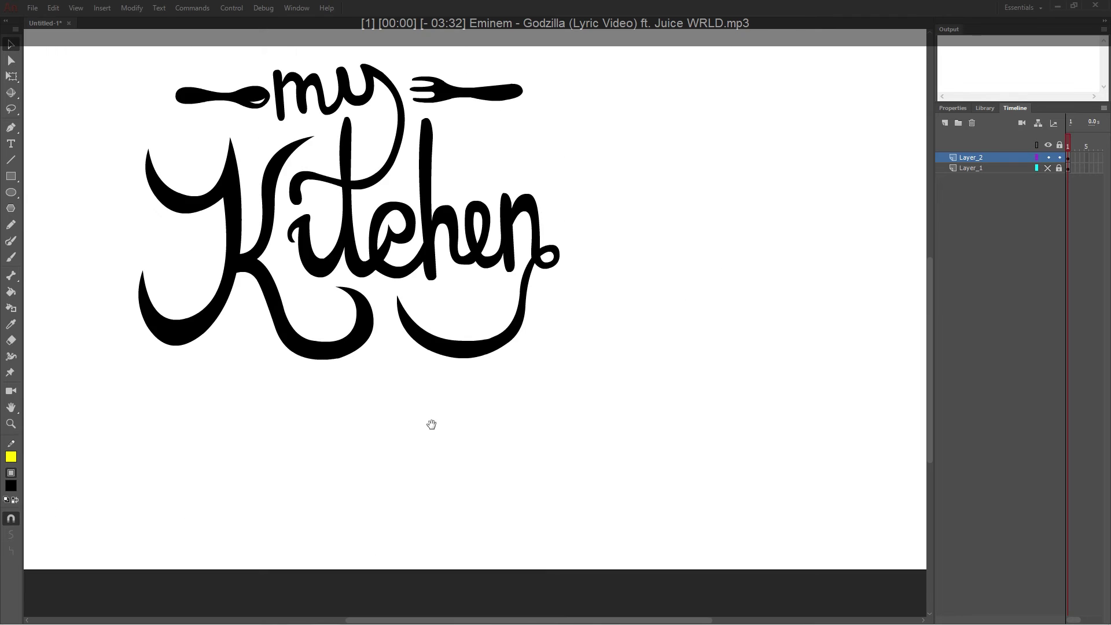
key(h)
drag(429, 424, 573, 479)
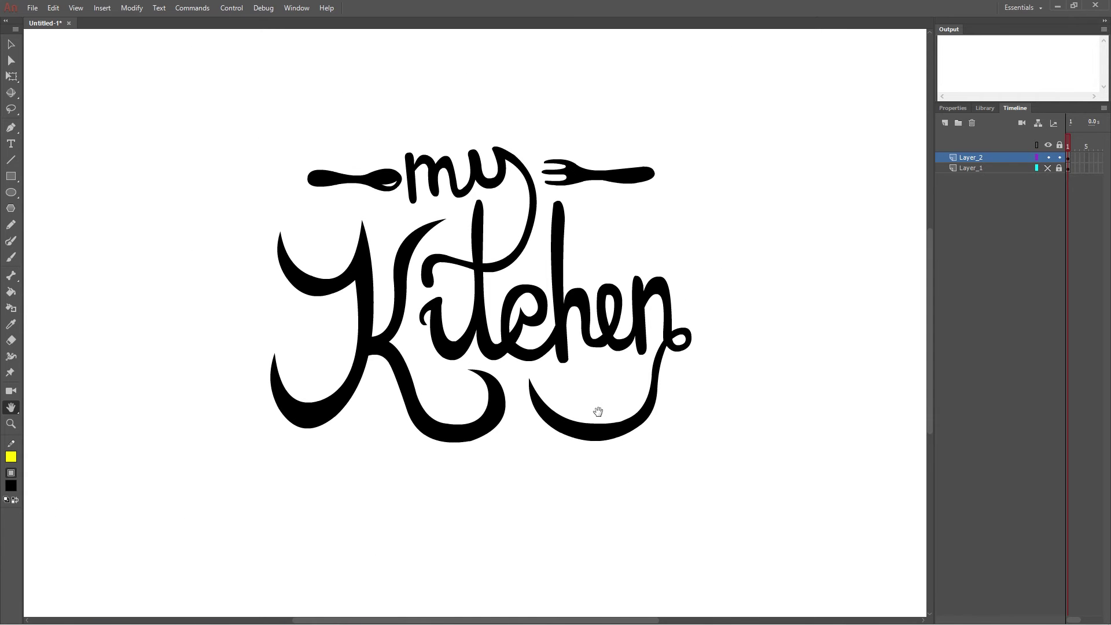
click(1048, 168)
click(1048, 168)
click(1047, 168)
Trace the small curls at the centre of the large middle flower with curved yellow lines using the Line tool
click(11, 423)
scroll(317, 381, down, 3)
click(317, 381)
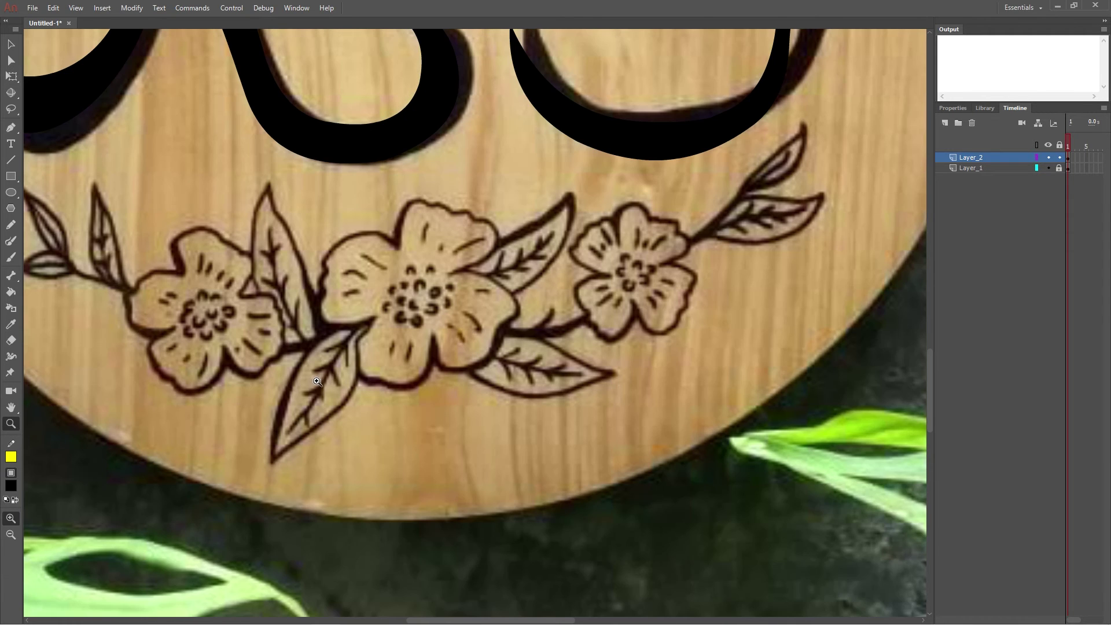
drag(317, 382, 399, 407)
key(n)
key(ctrl+=)
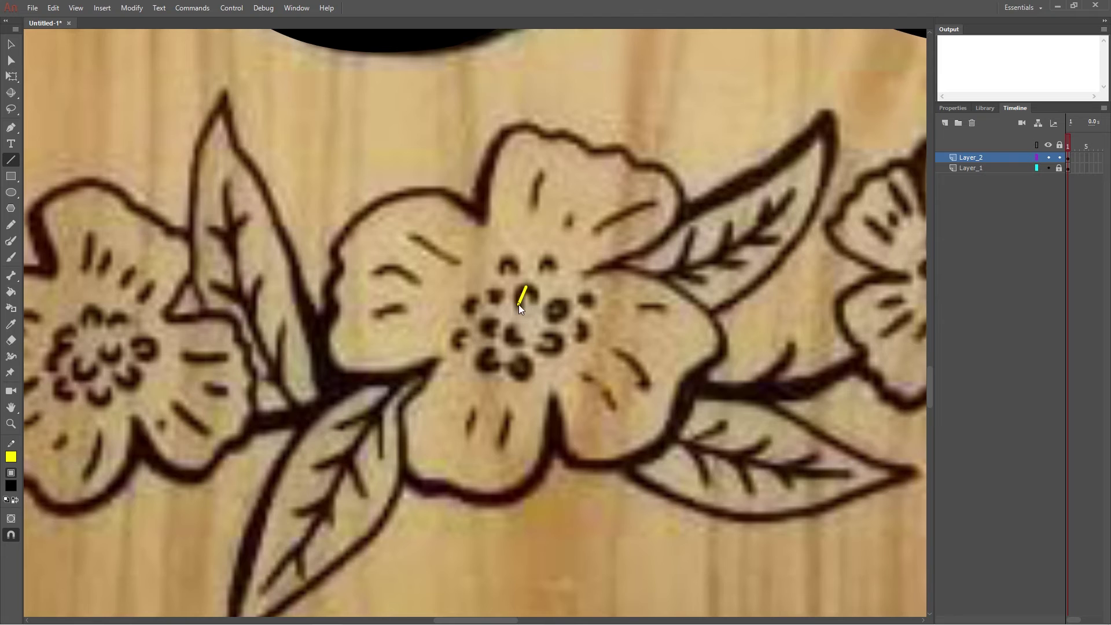
drag(547, 311, 578, 339)
drag(581, 297, 588, 300)
drag(547, 281, 526, 268)
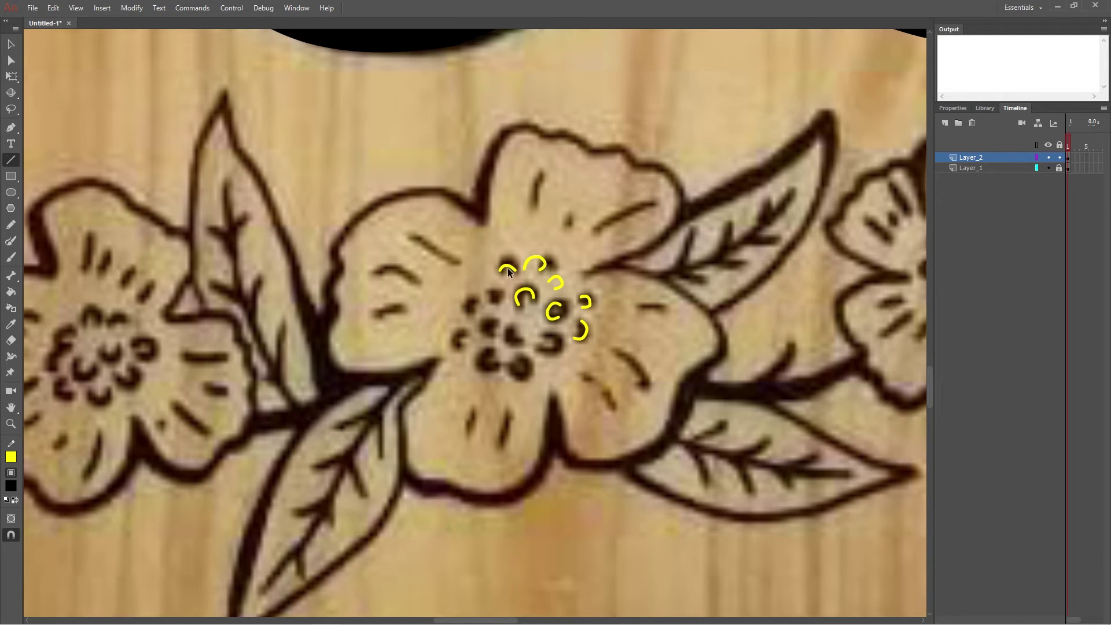
mouse_move(491, 304)
mouse_down()
mouse_move(560, 343)
mouse_move(514, 373)
mouse_up()
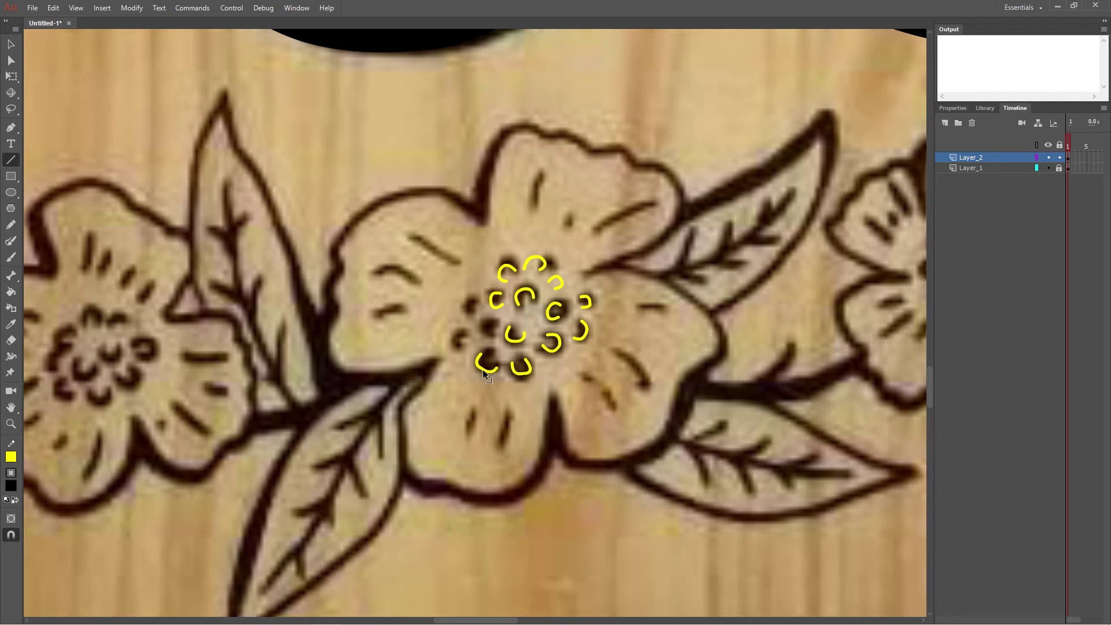
drag(464, 345, 471, 346)
drag(490, 330, 468, 325)
Trace the wavy outlines of the middle flower's top, right and lower-right petals in yellow
mouse_move(487, 223)
mouse_down()
mouse_move(503, 139)
mouse_move(635, 152)
mouse_move(666, 238)
mouse_move(683, 199)
mouse_up()
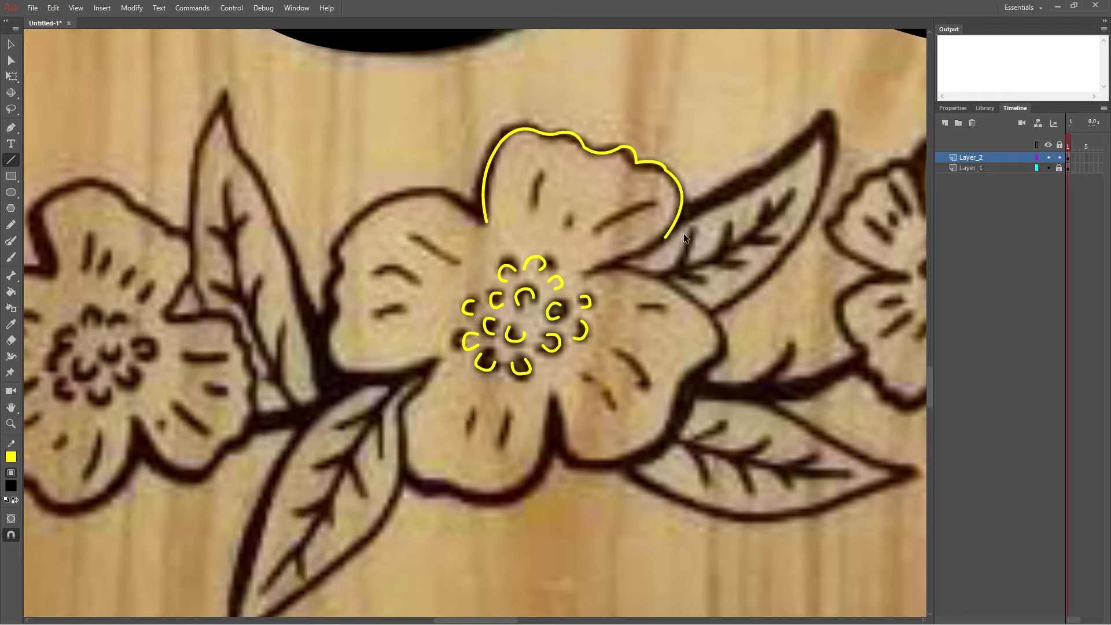
mouse_move(666, 238)
mouse_down()
mouse_move(582, 269)
mouse_move(712, 319)
mouse_up()
mouse_move(665, 301)
mouse_down()
mouse_move(696, 287)
mouse_move(724, 353)
mouse_move(682, 377)
mouse_move(676, 455)
mouse_move(636, 450)
mouse_up()
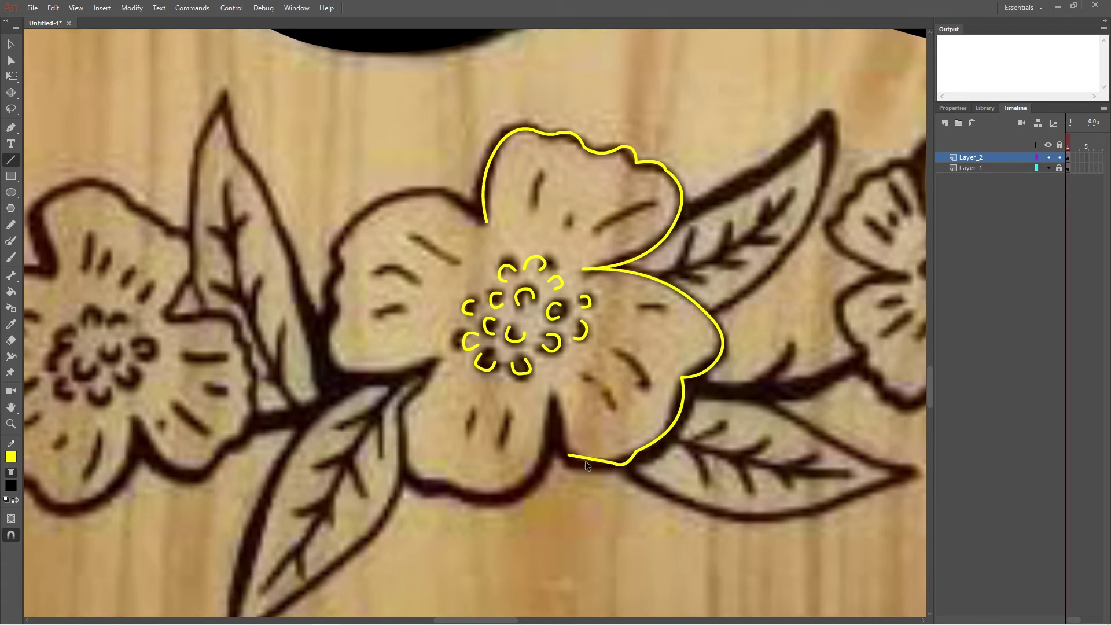
drag(569, 455, 521, 497)
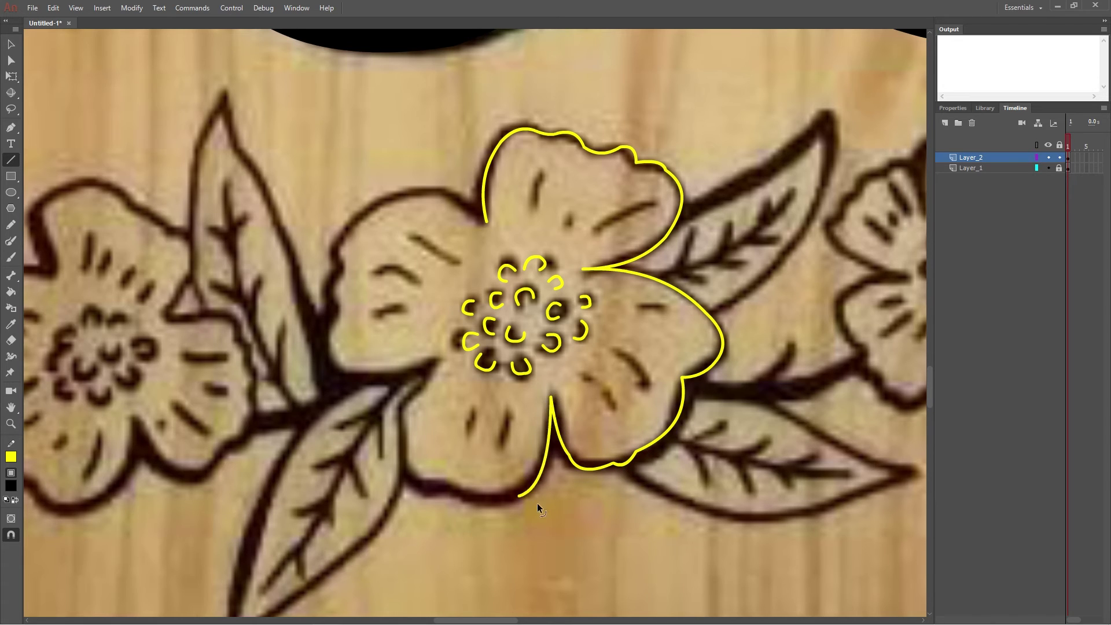
drag(541, 440, 547, 437)
Close the middle flower's outline by tracing its lower-left and left petals
drag(519, 496, 493, 499)
drag(462, 486, 431, 476)
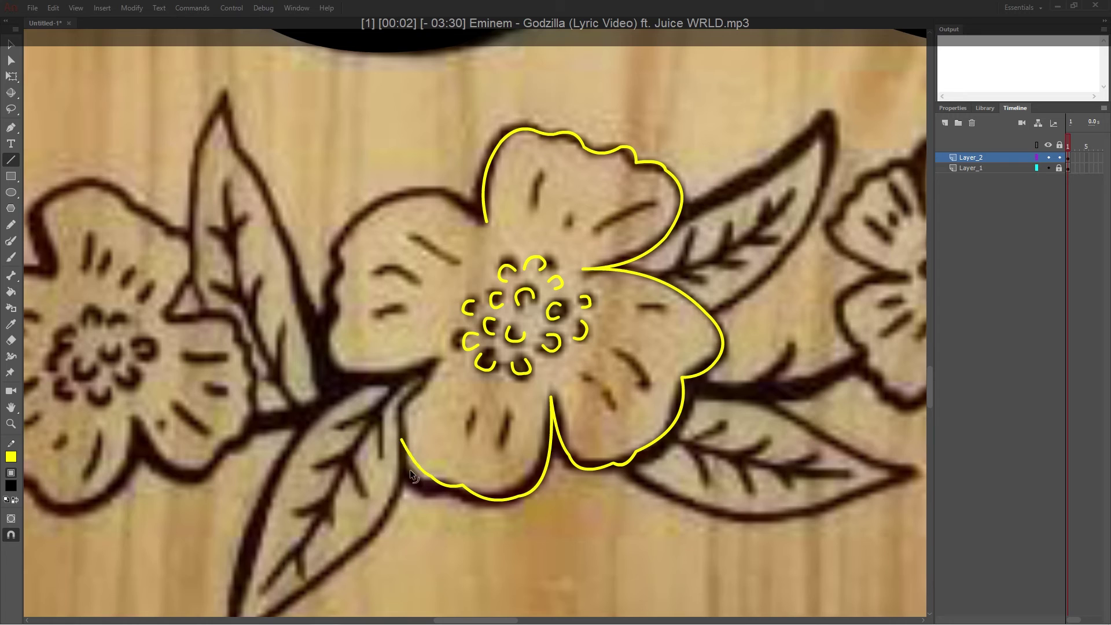
mouse_move(409, 471)
mouse_down()
mouse_move(413, 393)
mouse_move(354, 375)
mouse_move(408, 376)
mouse_move(322, 335)
mouse_up()
drag(322, 335, 335, 312)
drag(330, 372, 326, 375)
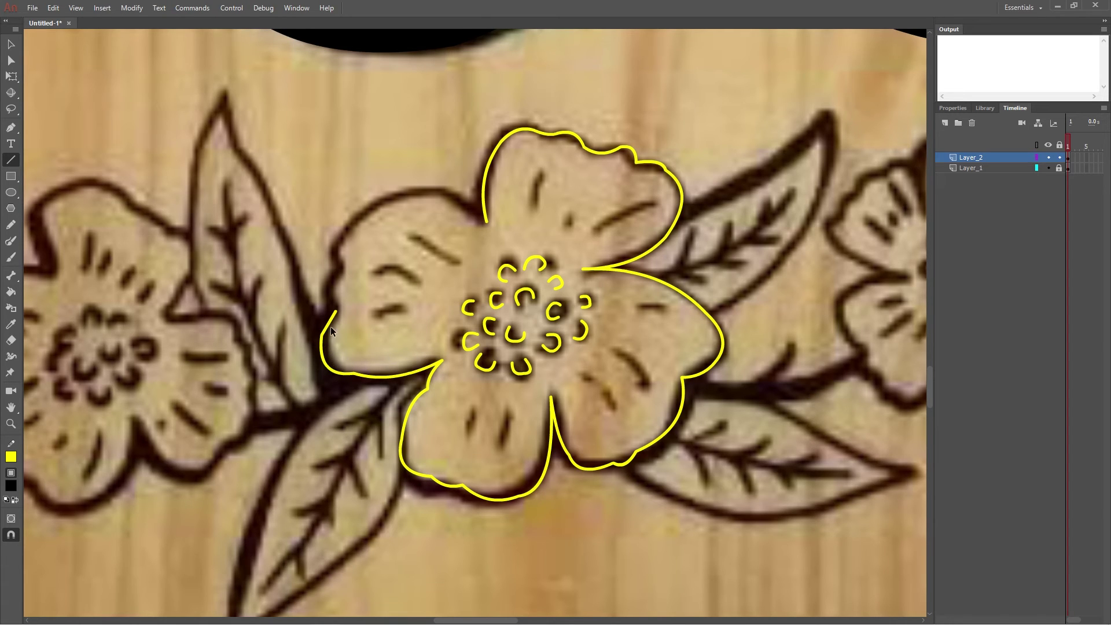
mouse_move(341, 278)
mouse_down()
mouse_move(336, 260)
mouse_move(420, 191)
mouse_move(487, 222)
mouse_move(544, 174)
mouse_up()
Trace the short curved detail strokes inside all five petals of the middle flower
mouse_move(554, 224)
mouse_down()
mouse_move(563, 210)
mouse_move(602, 231)
mouse_move(653, 205)
mouse_up()
drag(577, 212, 571, 227)
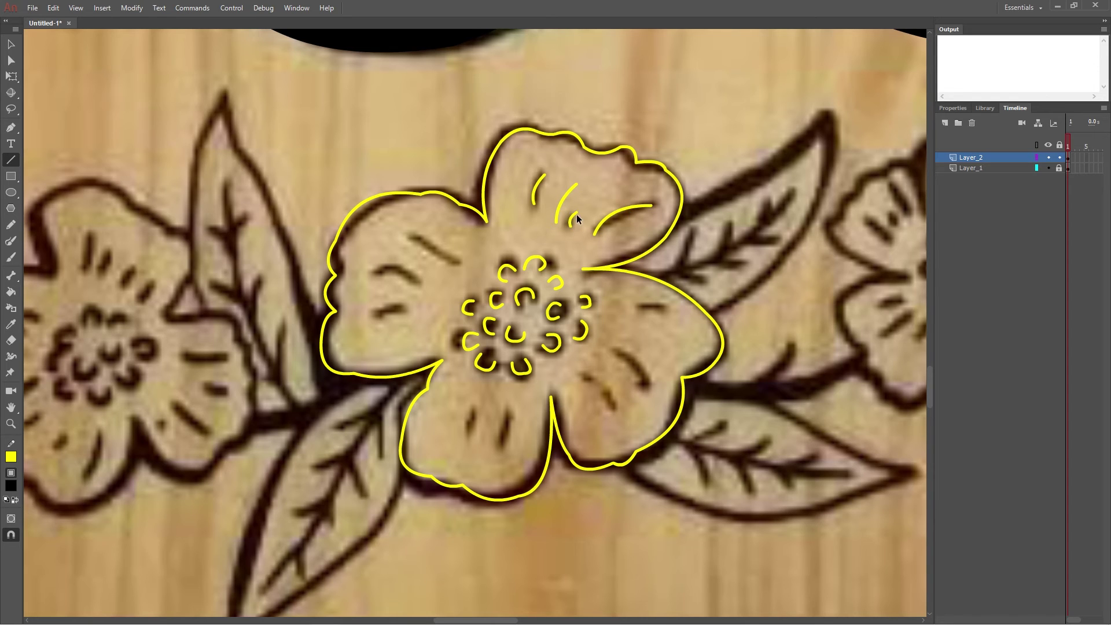
drag(456, 263, 399, 224)
drag(375, 271, 421, 288)
drag(410, 304, 372, 318)
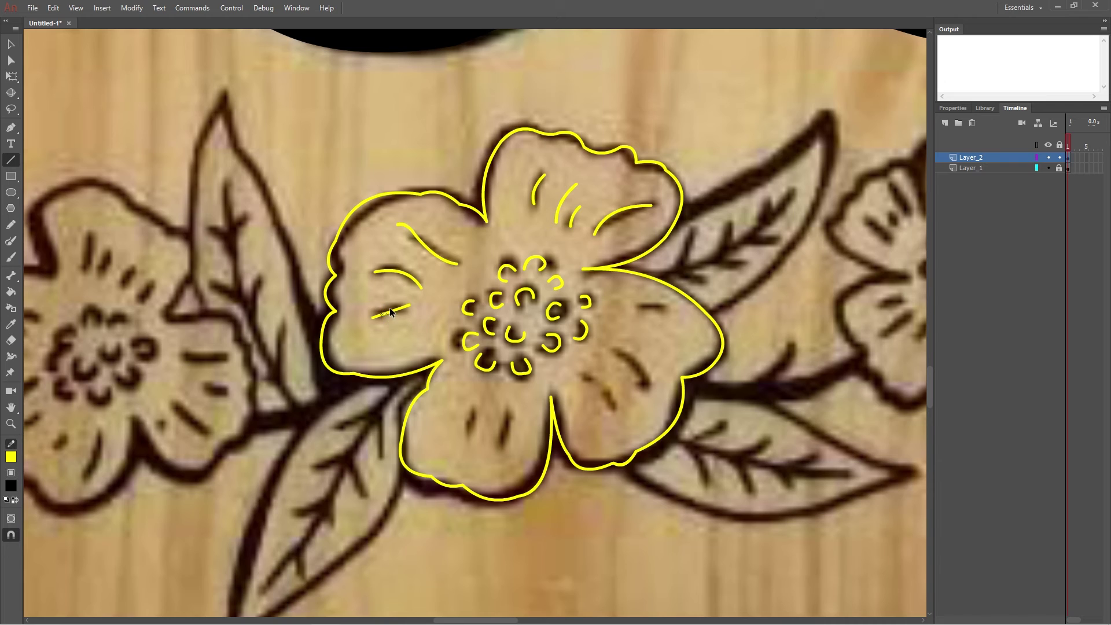
mouse_move(475, 402)
mouse_down()
mouse_move(463, 444)
mouse_move(506, 425)
mouse_move(507, 449)
mouse_up()
mouse_move(579, 378)
mouse_down()
mouse_move(610, 412)
mouse_move(600, 392)
mouse_up()
drag(612, 350, 640, 404)
drag(631, 304, 678, 326)
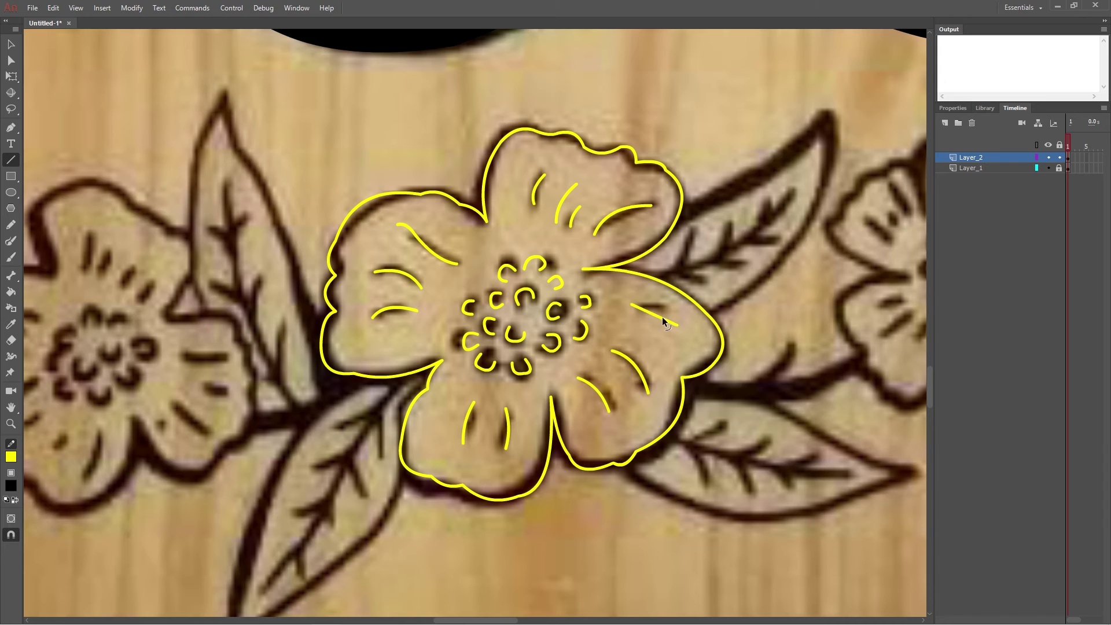
Trace the outline, midrib and side veins of the leaf at the middle flower's upper right
mouse_move(682, 213)
mouse_down()
mouse_move(777, 165)
mouse_move(829, 116)
mouse_move(818, 210)
mouse_move(782, 260)
mouse_move(711, 315)
mouse_up()
drag(644, 274, 794, 187)
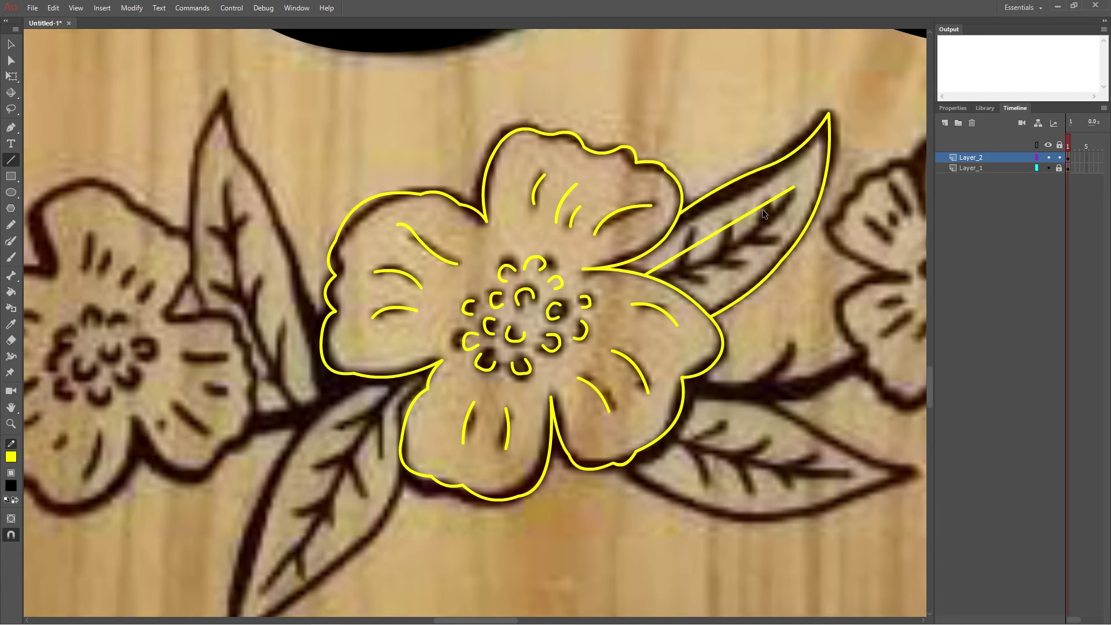
mouse_move(747, 223)
mouse_down()
mouse_move(682, 267)
mouse_move(685, 255)
mouse_up()
drag(730, 224, 722, 256)
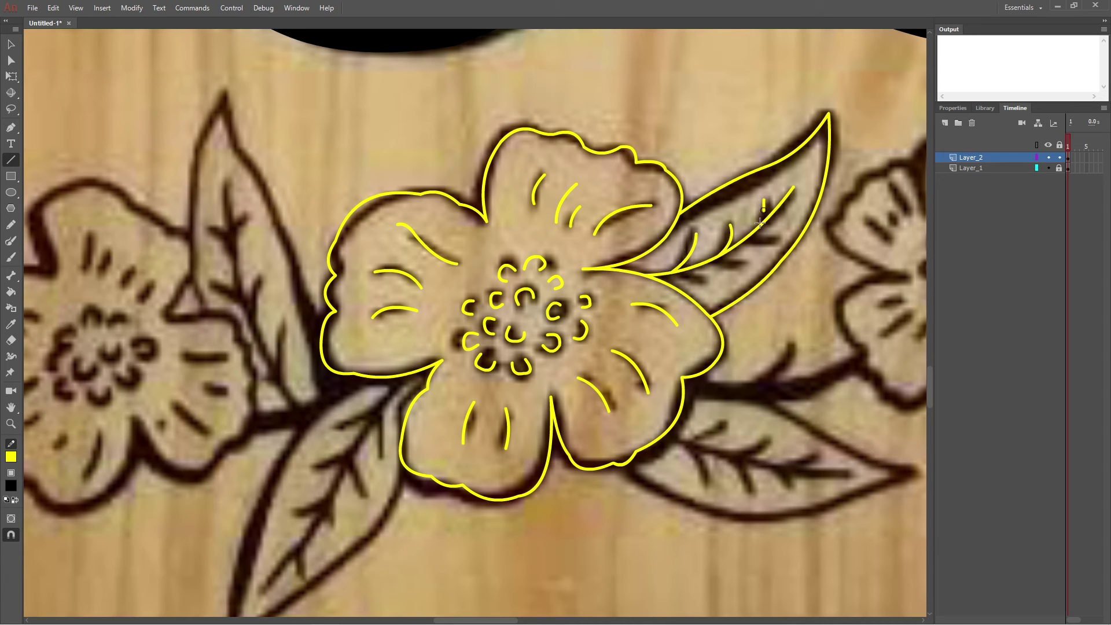
drag(760, 223, 741, 249)
drag(741, 249, 777, 236)
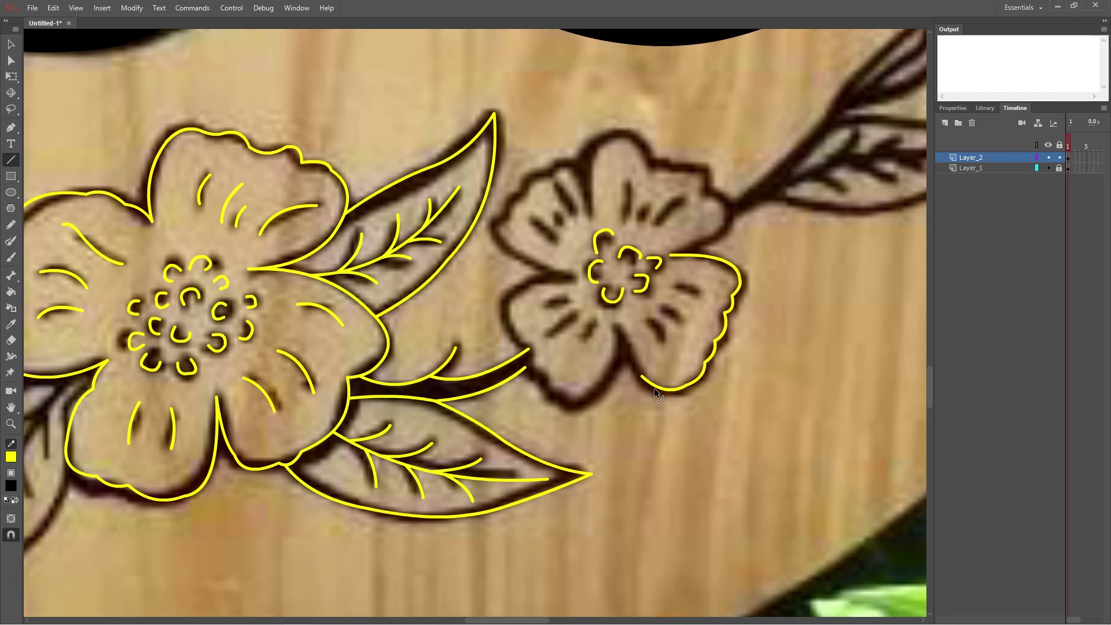
Finish the petal outline of the small right flower and trace the detail strokes in its upper petals
mouse_move(641, 376)
mouse_down()
mouse_move(618, 347)
mouse_move(605, 382)
mouse_move(556, 402)
mouse_move(534, 373)
mouse_move(514, 301)
mouse_move(561, 280)
mouse_move(495, 232)
mouse_up()
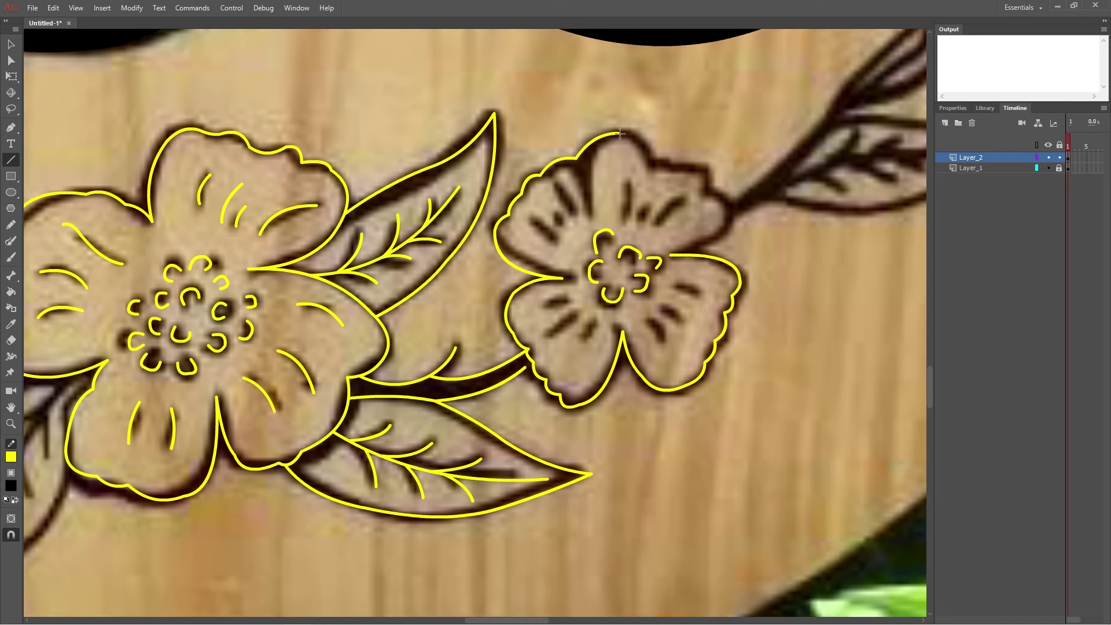
mouse_move(620, 134)
mouse_down()
mouse_move(653, 163)
mouse_move(682, 167)
mouse_move(721, 217)
mouse_move(711, 246)
mouse_up()
mouse_move(644, 220)
mouse_down()
mouse_move(654, 201)
mouse_move(627, 180)
mouse_up()
mouse_move(580, 219)
mouse_down()
mouse_move(555, 186)
mouse_move(586, 154)
mouse_up()
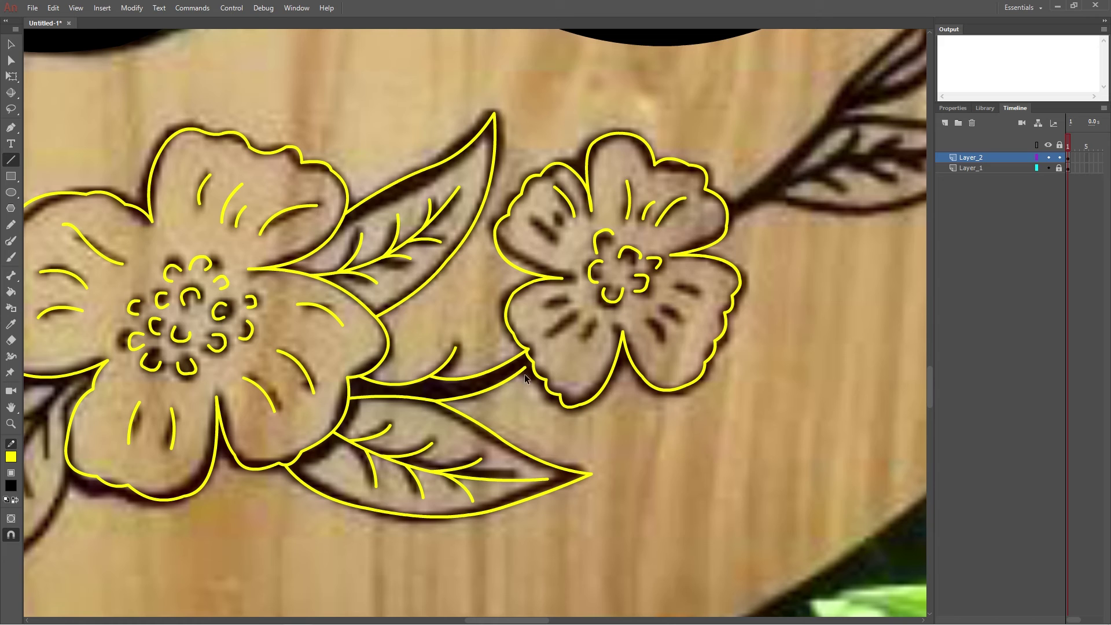
Trace the stem shoot beside the right flower and the branch with two veined leaves extending beyond it
drag(528, 352, 446, 377)
drag(499, 402, 279, 530)
mouse_move(506, 332)
mouse_down()
mouse_move(609, 237)
mouse_move(619, 256)
mouse_move(731, 119)
mouse_move(614, 245)
mouse_move(691, 179)
mouse_move(630, 230)
mouse_move(773, 234)
mouse_move(661, 338)
mouse_up()
scroll(629, 214, down, 3)
scroll(637, 226, up, 3)
drag(702, 304, 709, 323)
mouse_move(662, 338)
mouse_down()
mouse_move(549, 321)
mouse_move(745, 264)
mouse_up()
mouse_move(635, 283)
mouse_down()
mouse_move(635, 265)
mouse_move(678, 303)
mouse_move(688, 269)
mouse_up()
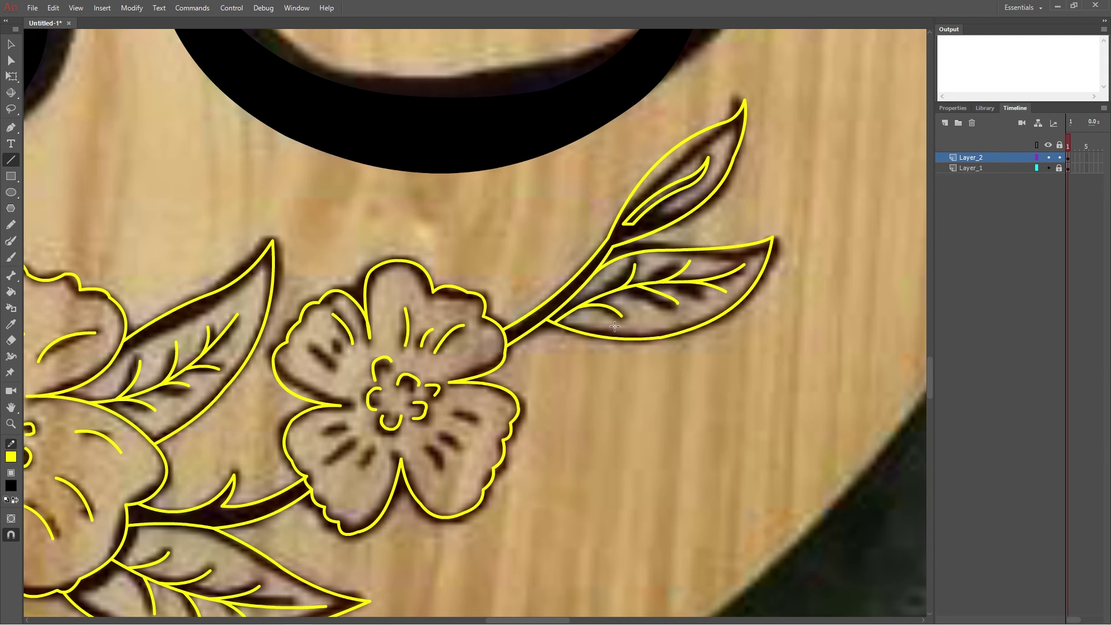
mouse_move(614, 327)
mouse_down()
mouse_move(504, 400)
mouse_move(653, 324)
mouse_up()
Trace both curved edges of the long pointed leaf at the middle flower's lower left
drag(472, 560, 618, 284)
drag(545, 422, 504, 440)
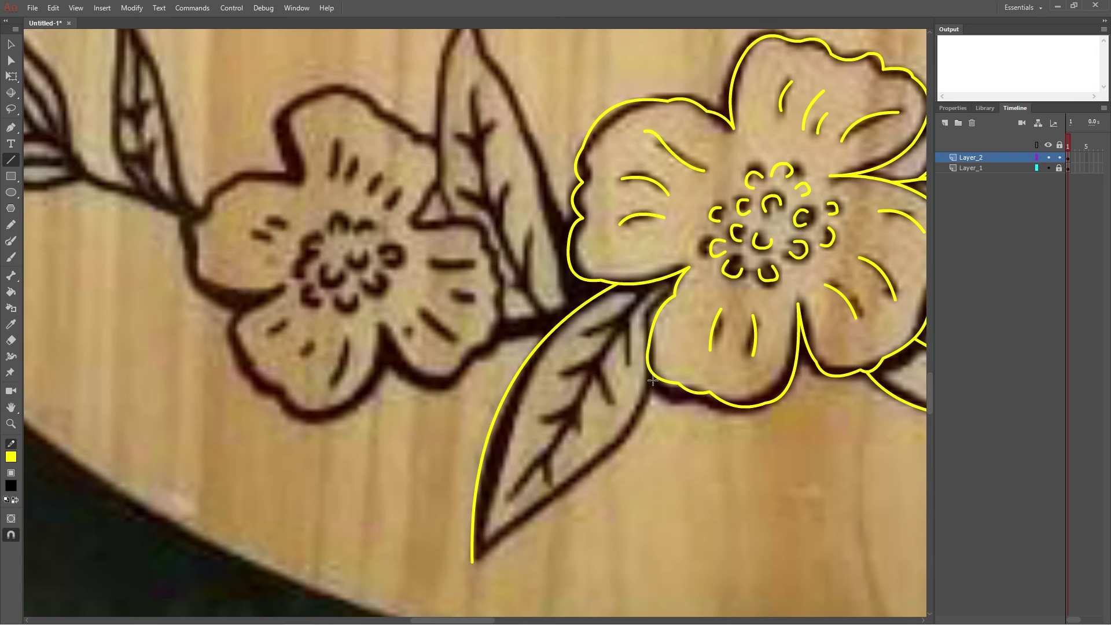
drag(653, 380, 472, 561)
drag(536, 491, 543, 503)
Draw the midrib and branching side veins inside the long lower-left leaf
drag(671, 277, 564, 422)
drag(510, 497, 564, 421)
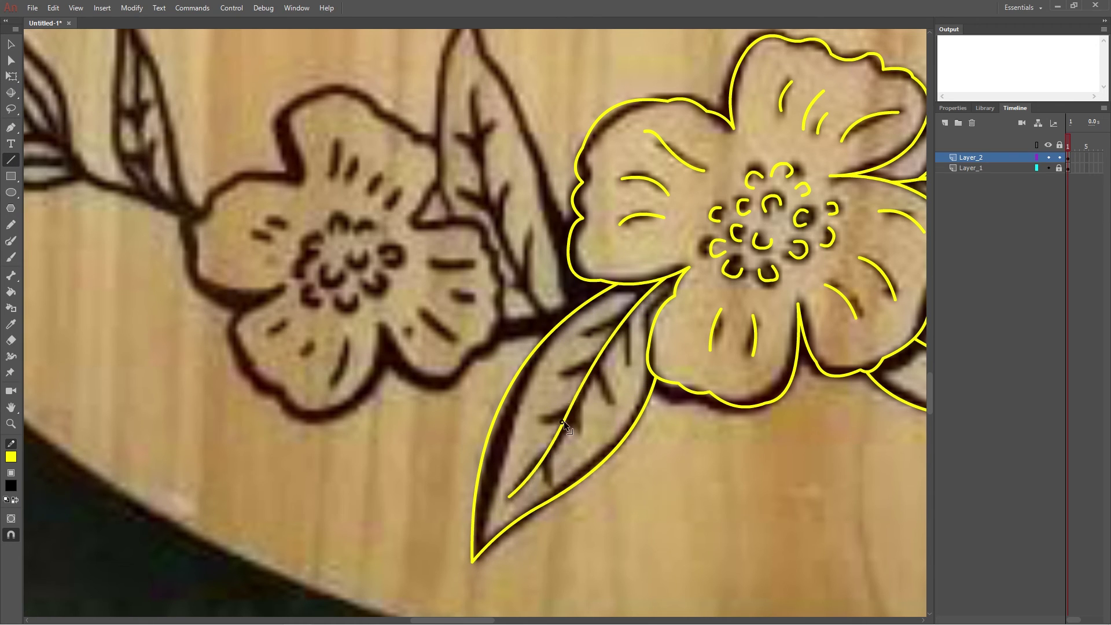
drag(625, 323, 622, 366)
drag(605, 425, 602, 361)
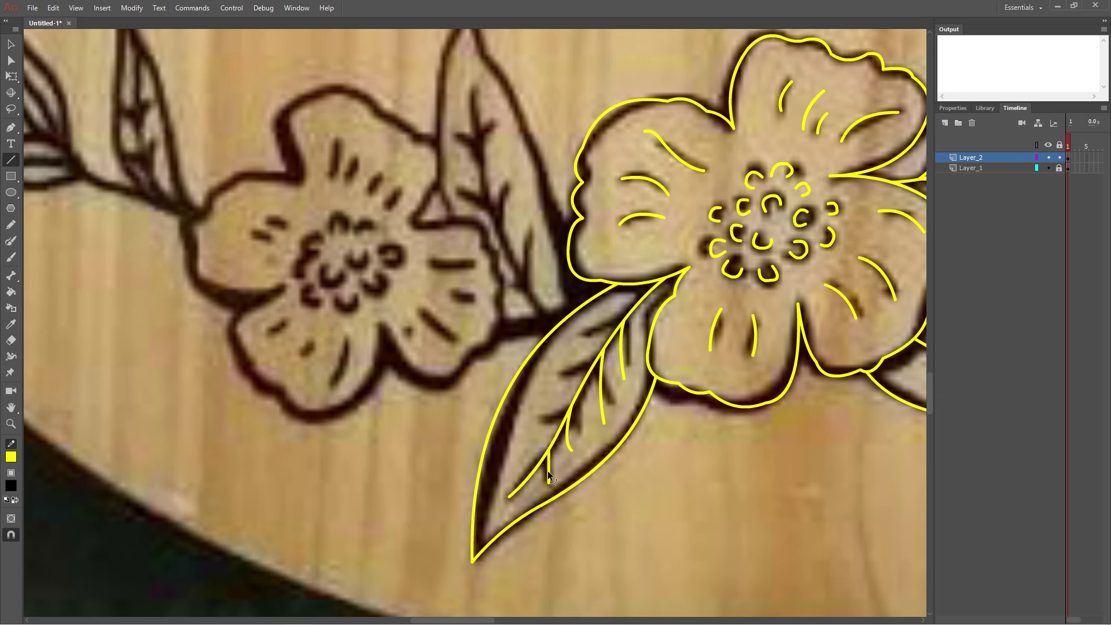
drag(549, 476, 563, 416)
drag(567, 414, 526, 429)
drag(596, 365, 532, 380)
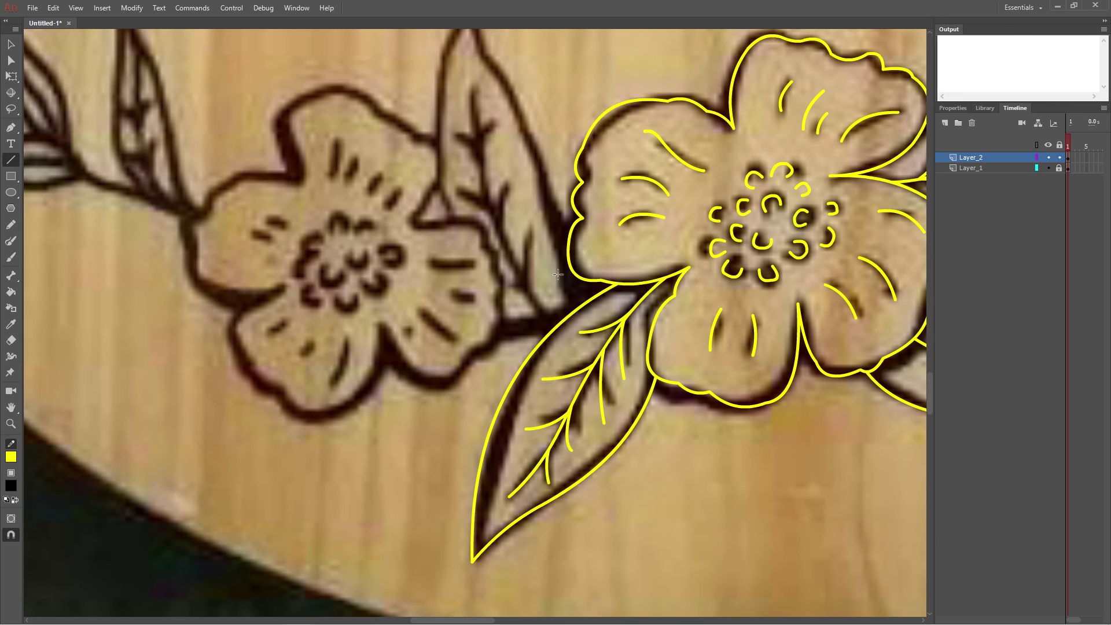
Trace the stem joining the left and middle flowers and the outline of the upright leaf above it
drag(596, 285, 491, 336)
scroll(570, 411, up, 5)
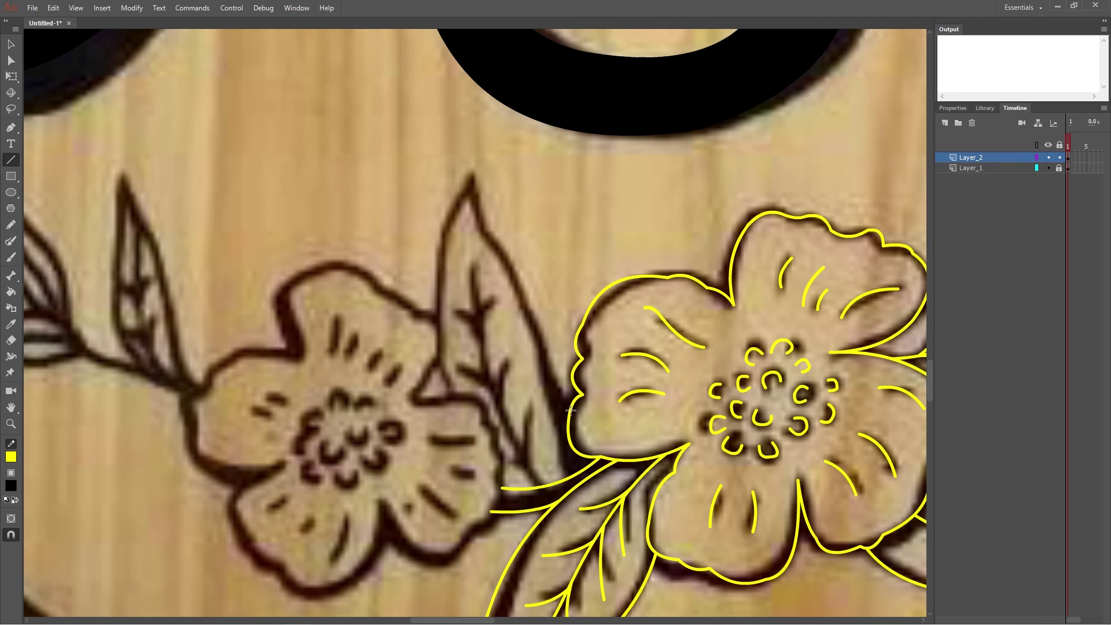
drag(571, 410, 473, 170)
drag(520, 284, 505, 278)
drag(473, 170, 473, 399)
drag(473, 301, 438, 301)
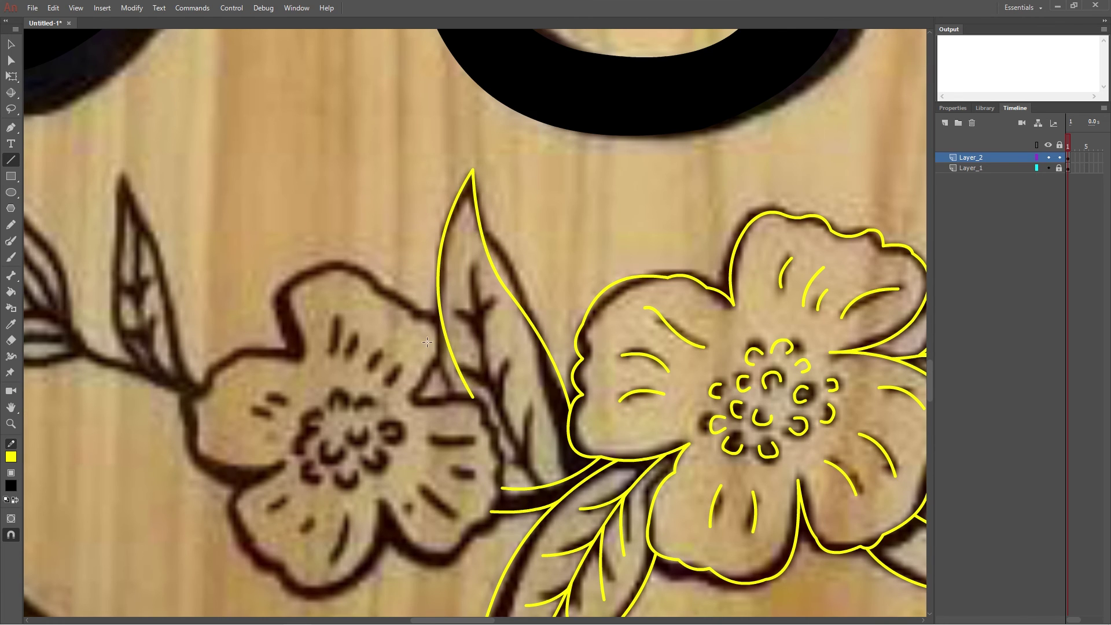
Trace the wavy outline of the left flower's right petal down to the notch at the flower's bottom
scroll(427, 342, down, 5)
drag(409, 221, 472, 221)
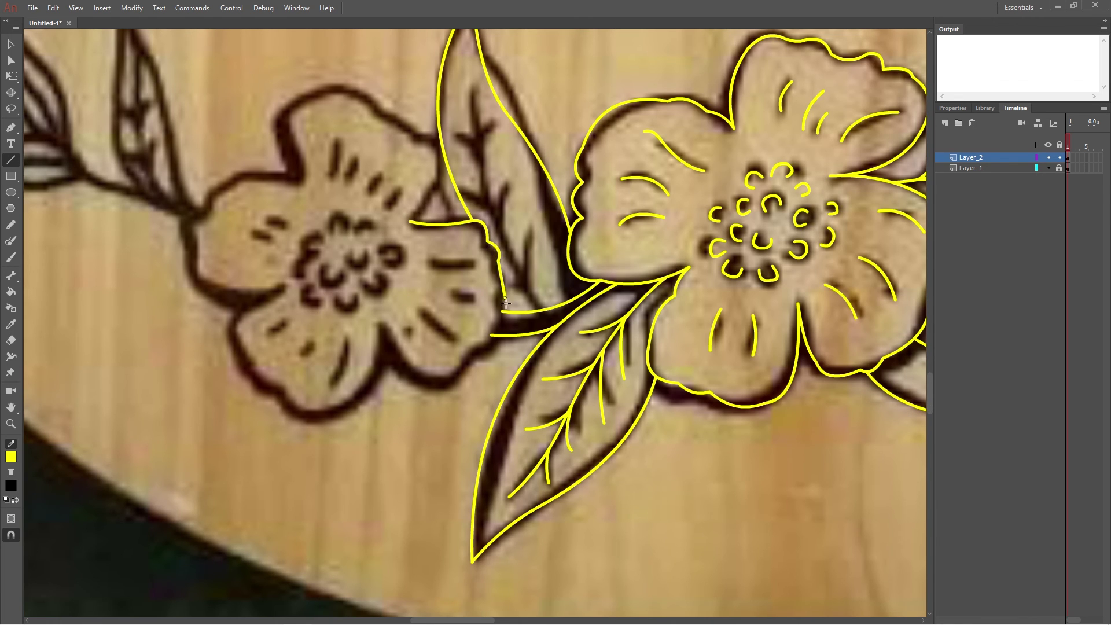
drag(506, 302, 492, 335)
drag(444, 379, 380, 326)
drag(426, 341, 435, 383)
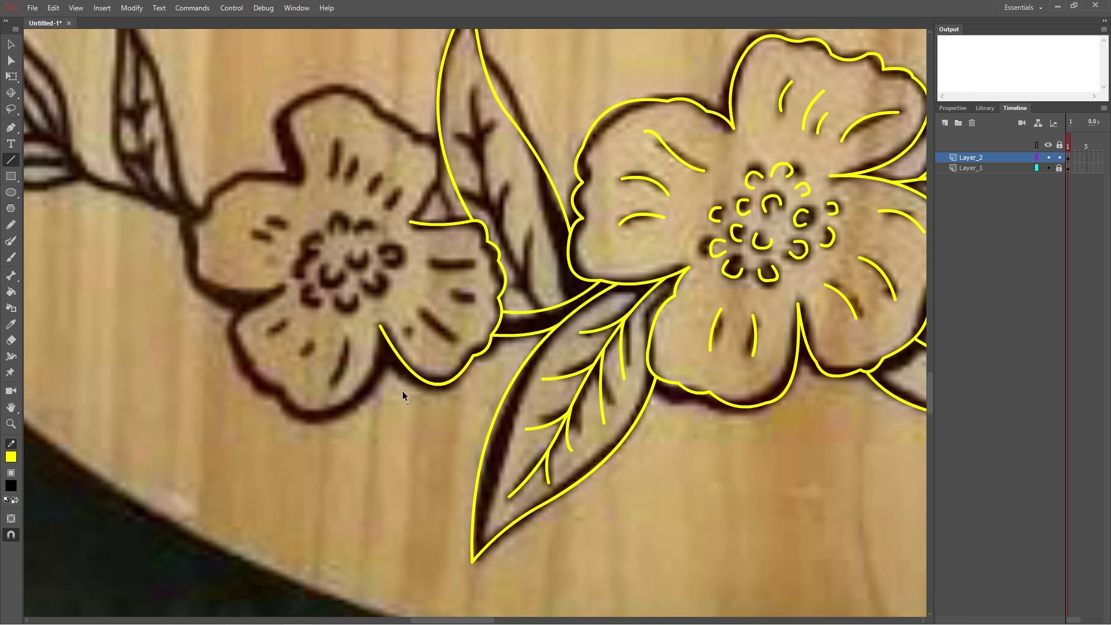
Complete the left flower's outline by tracing its lower, left and top petals
drag(381, 326, 284, 408)
mouse_move(333, 370)
mouse_down()
mouse_move(342, 405)
mouse_move(330, 413)
mouse_move(265, 386)
mouse_move(272, 299)
mouse_up()
drag(268, 342, 235, 345)
drag(272, 300, 205, 215)
drag(239, 258, 176, 277)
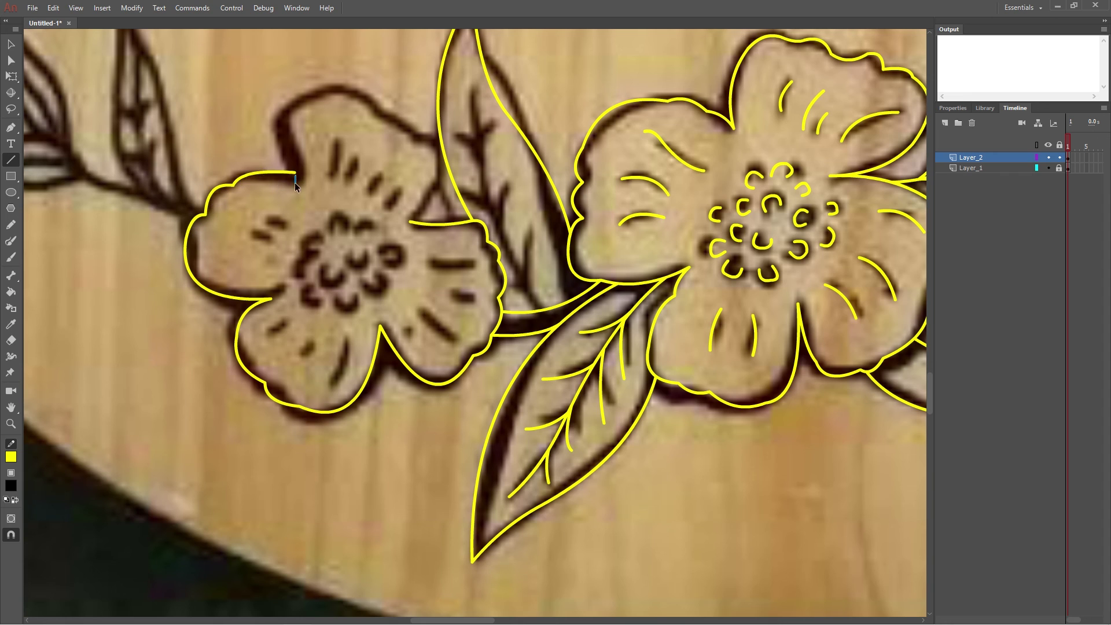
mouse_move(296, 184)
mouse_down()
mouse_move(287, 112)
mouse_move(279, 136)
mouse_up()
mouse_move(287, 110)
mouse_down()
mouse_move(368, 103)
mouse_move(428, 143)
mouse_move(434, 179)
mouse_up()
drag(421, 155, 411, 221)
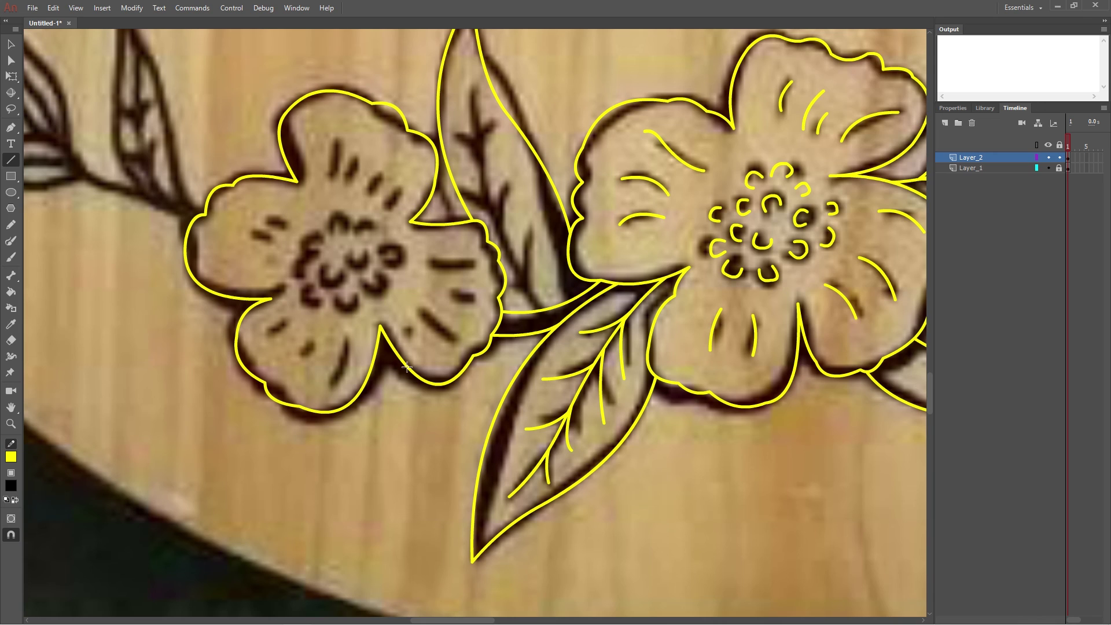
Trace the small curled arcs that make up the center of the left flower
drag(367, 116, 517, 161)
mouse_move(496, 302)
mouse_down()
mouse_move(514, 302)
mouse_move(505, 312)
mouse_up()
mouse_move(469, 313)
mouse_down()
mouse_move(492, 311)
mouse_move(479, 328)
mouse_up()
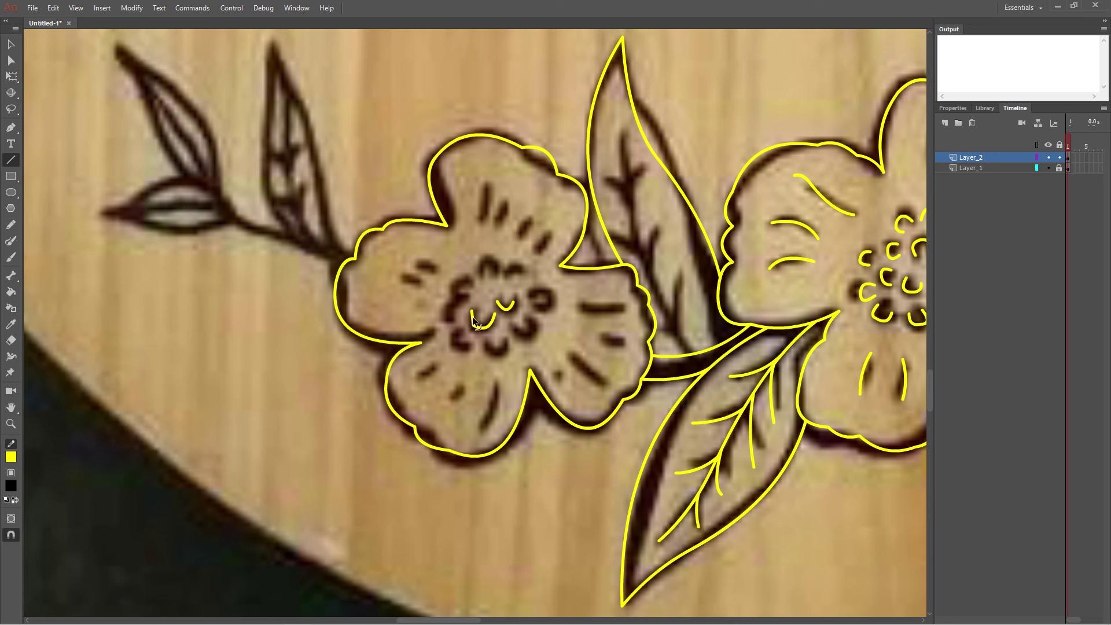
drag(480, 279, 490, 260)
mouse_move(491, 261)
mouse_down()
mouse_move(501, 277)
mouse_move(525, 267)
mouse_up()
drag(532, 317, 537, 329)
mouse_move(488, 342)
mouse_down()
mouse_move(502, 343)
mouse_move(464, 333)
mouse_move(452, 342)
mouse_move(463, 292)
mouse_move(402, 261)
mouse_move(419, 262)
mouse_move(387, 284)
mouse_move(425, 310)
mouse_up()
Draw the short curved accent lines on the left, lower, right and top petals of the left flower
drag(410, 306, 401, 314)
drag(463, 376, 443, 399)
drag(488, 378, 486, 427)
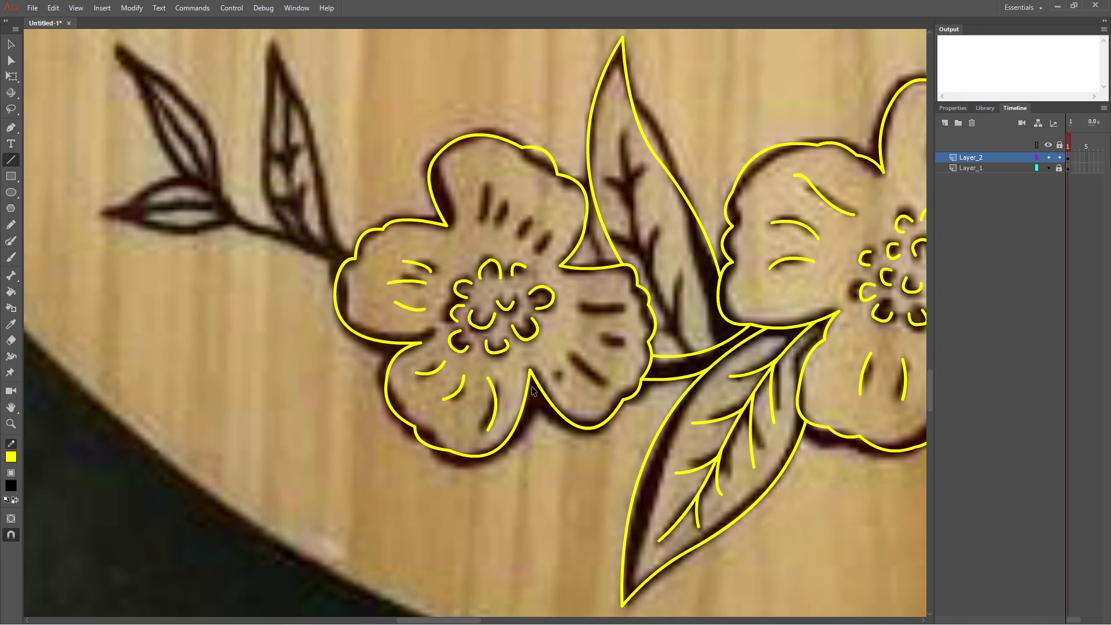
drag(561, 353, 606, 380)
drag(594, 339, 622, 342)
mouse_move(577, 302)
mouse_down()
mouse_move(629, 302)
mouse_move(603, 310)
mouse_up()
mouse_move(539, 249)
mouse_down()
mouse_move(560, 230)
mouse_move(537, 212)
mouse_up()
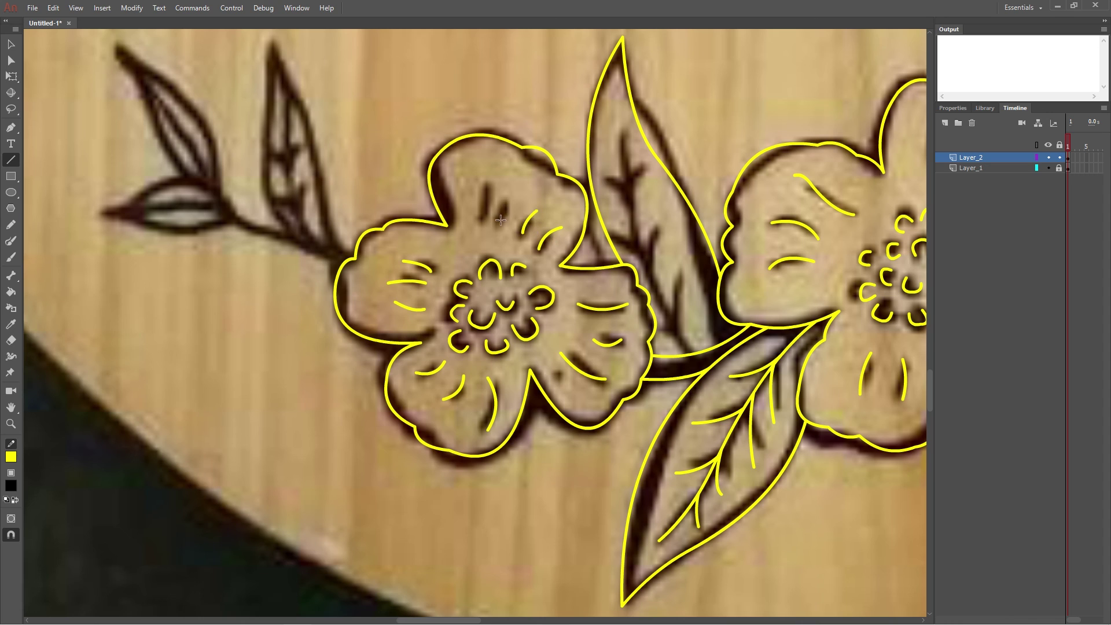
Trace the stem leading out from the left flower and the upright leaf on it, including its outline, midrib and side veins
mouse_move(354, 253)
mouse_down()
mouse_move(277, 226)
mouse_move(219, 189)
mouse_move(342, 266)
mouse_up()
drag(288, 233, 271, 48)
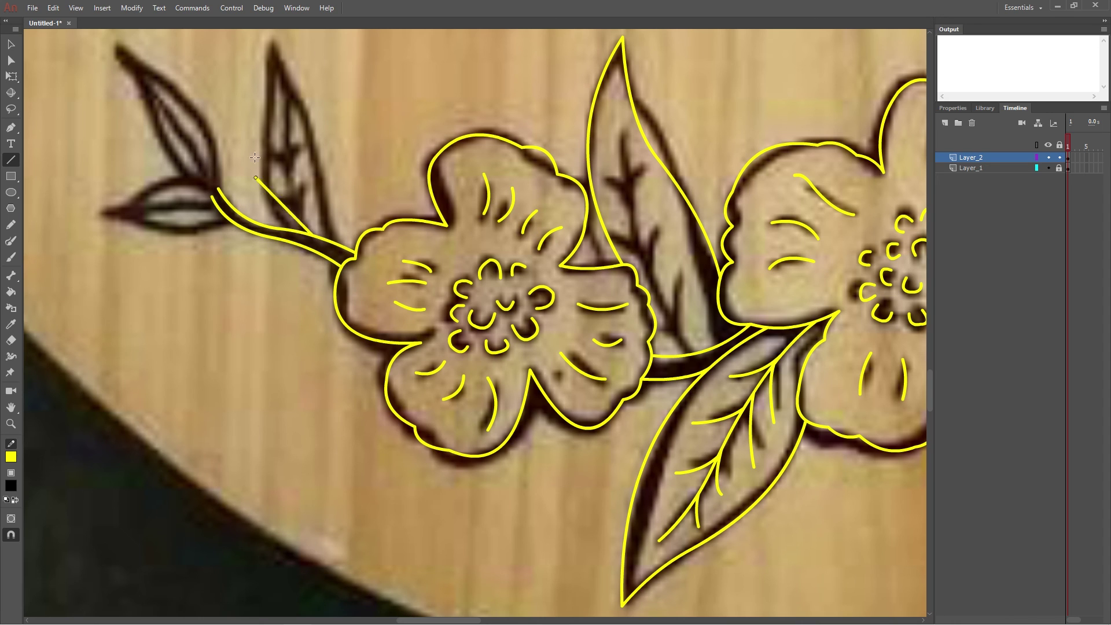
drag(272, 139, 261, 131)
mouse_move(271, 48)
mouse_down()
mouse_move(314, 145)
mouse_move(327, 238)
mouse_up()
drag(279, 88, 316, 234)
drag(268, 132, 301, 203)
Trace the outlines, midribs and side veins of the two small leaves at the stem's far-left end
mouse_move(219, 189)
mouse_down()
mouse_move(148, 69)
mouse_move(112, 41)
mouse_move(177, 173)
mouse_move(213, 186)
mouse_up()
drag(136, 79, 209, 183)
drag(181, 131, 185, 126)
drag(217, 206, 134, 213)
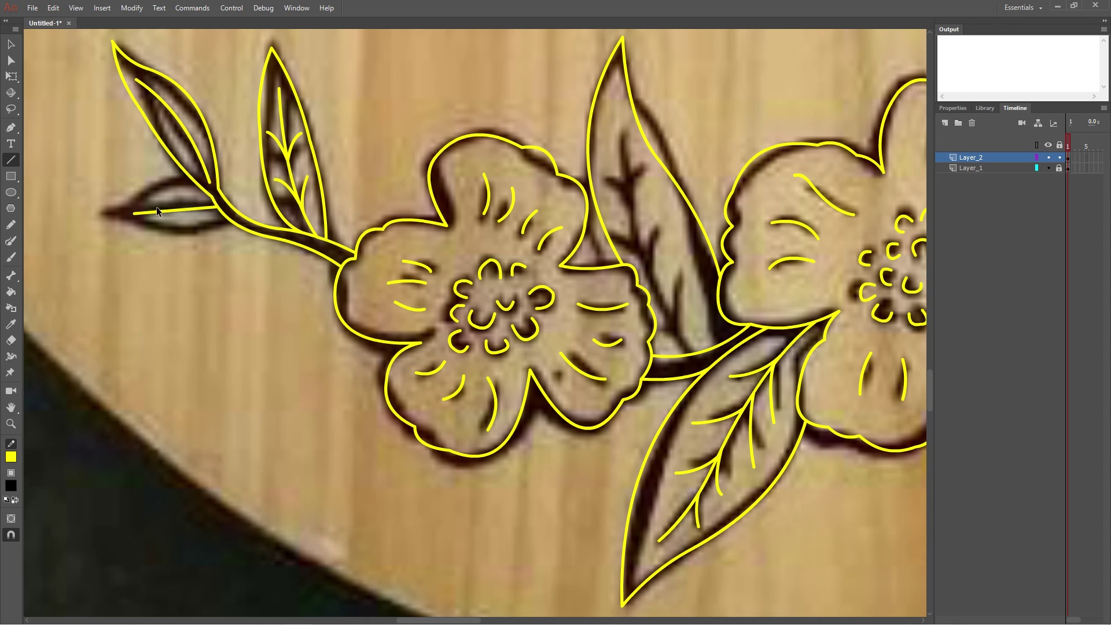
drag(215, 203, 97, 212)
mouse_move(97, 212)
mouse_down()
mouse_move(181, 229)
mouse_move(222, 216)
mouse_move(172, 203)
mouse_up()
drag(171, 137, 190, 144)
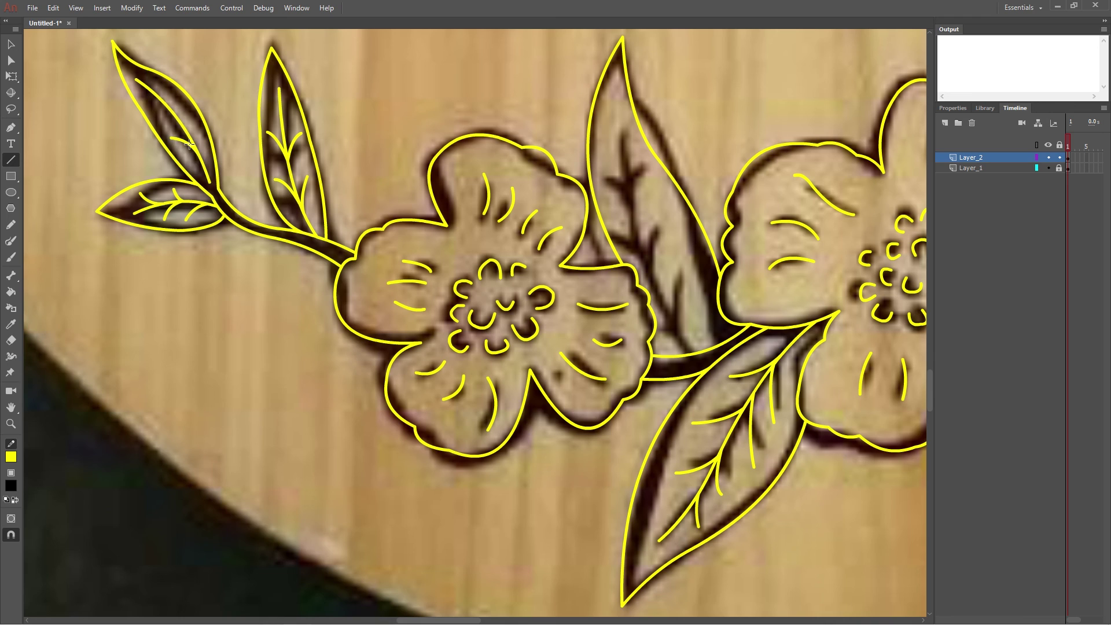
drag(177, 102, 193, 138)
Draw the midrib and side veins inside the tall upright leaf between the left and middle flowers
drag(709, 349, 624, 140)
mouse_move(689, 323)
mouse_down()
mouse_move(685, 272)
mouse_move(642, 172)
mouse_up()
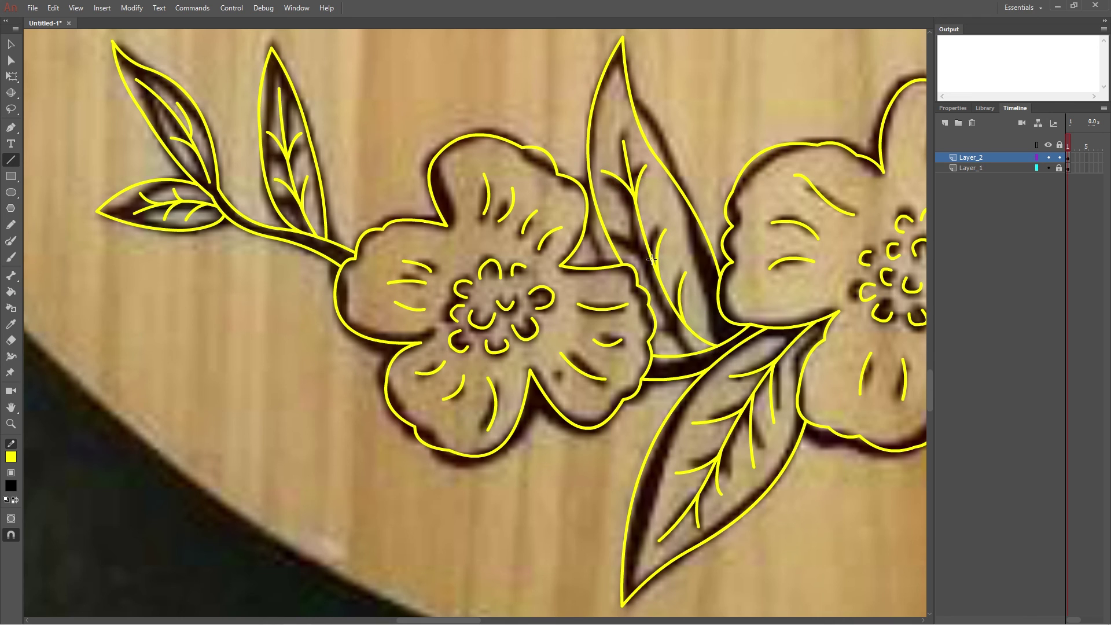
Hide Layer_1 containing the board photo so that only the traced artwork shows
key(ctrl+minus)
key(ctrl+minus)
click(1048, 168)
Select the whole flower-and-leaf garland and change its stroke color to black
key(v)
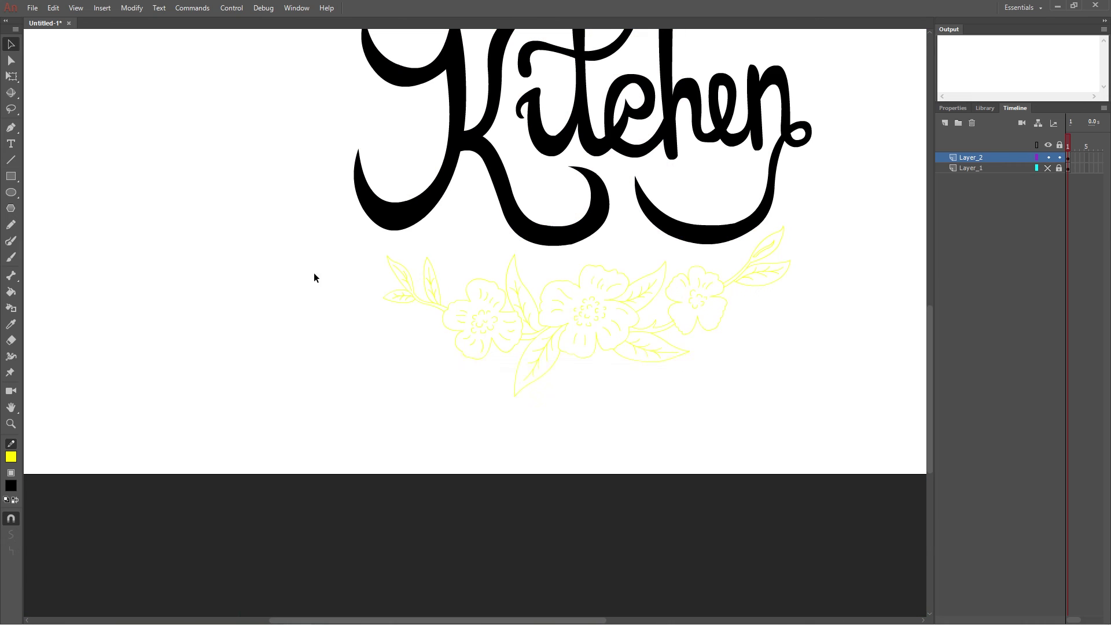
drag(276, 431, 895, 225)
click(11, 457)
click(15, 480)
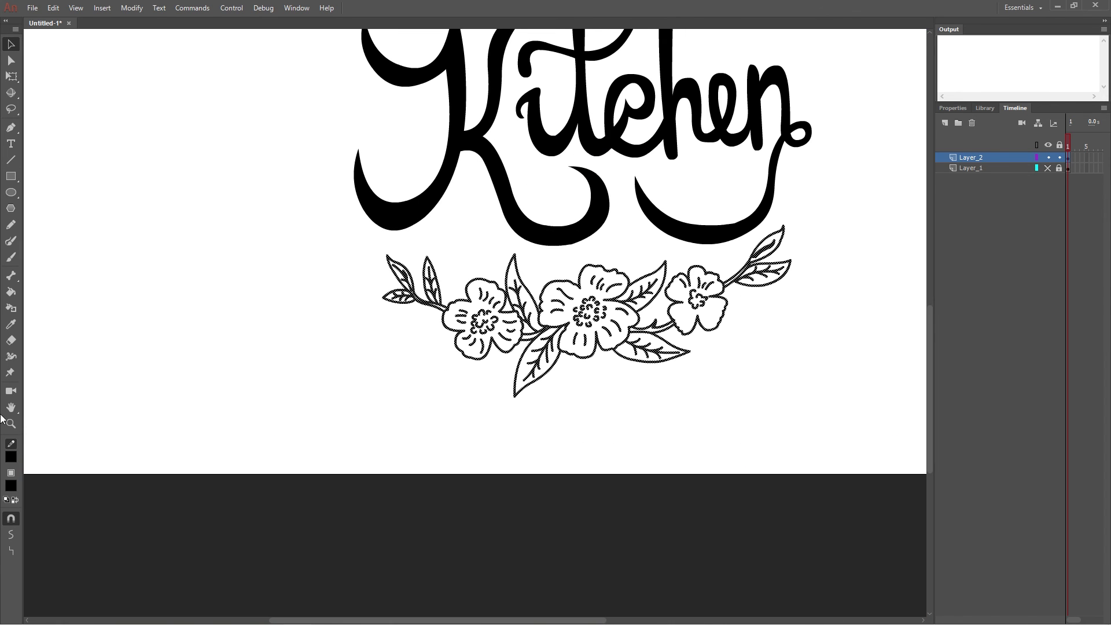
Show the object properties and deselect the garland to view the complete lettering and garland artwork
click(953, 107)
scroll(829, 396, up, 3)
click(829, 397)
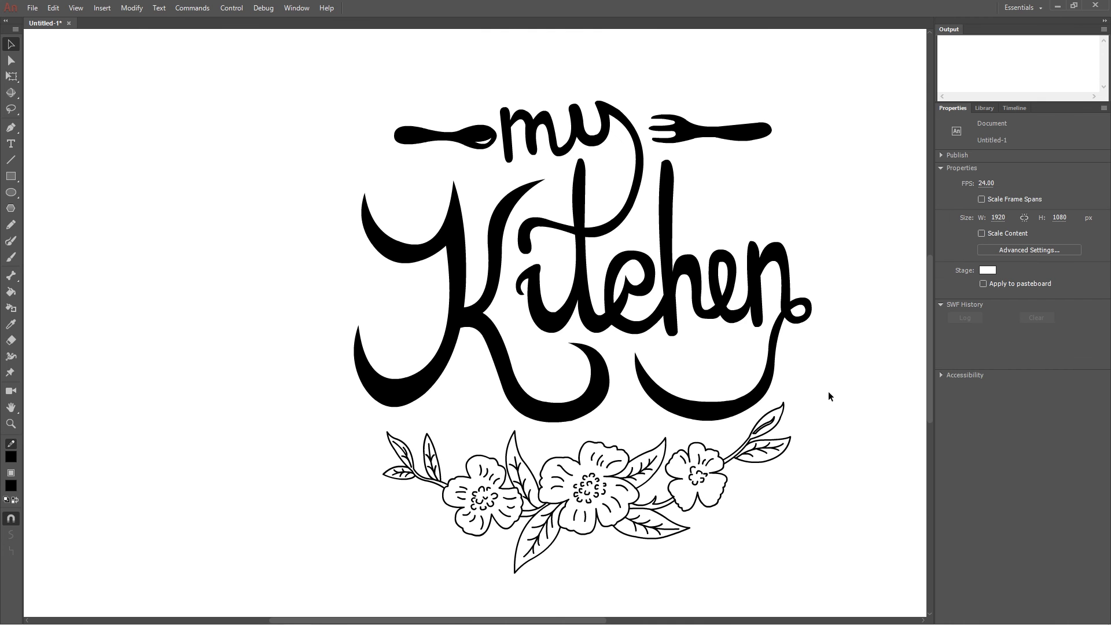